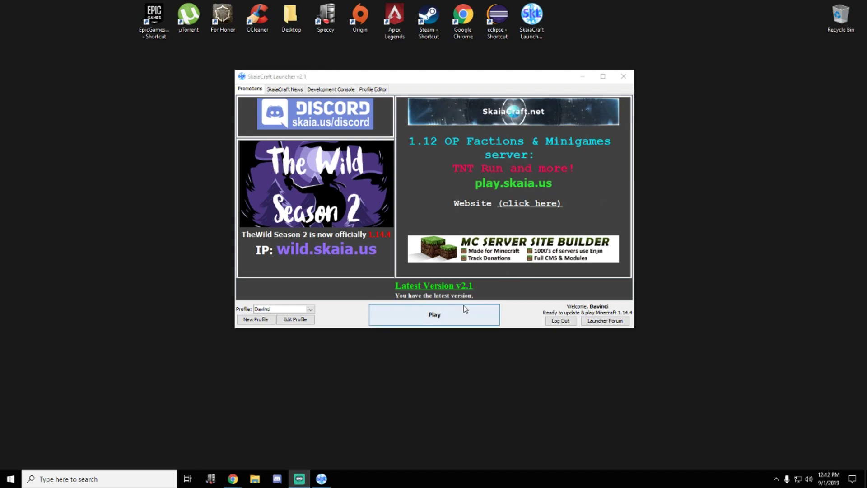
# Step: Start Minecraft 1.14.4 with the Play button in SkaiaCraft Launcher
pyautogui.click(450, 322)
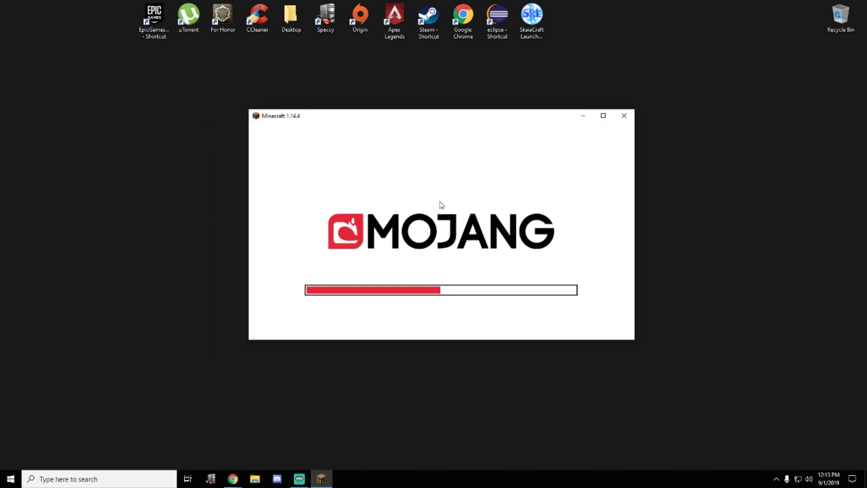
# Step: Open the .minecraft folder in AppData Roaming using %APPDATA% in a new File Explorer window
pyautogui.press('super+e')
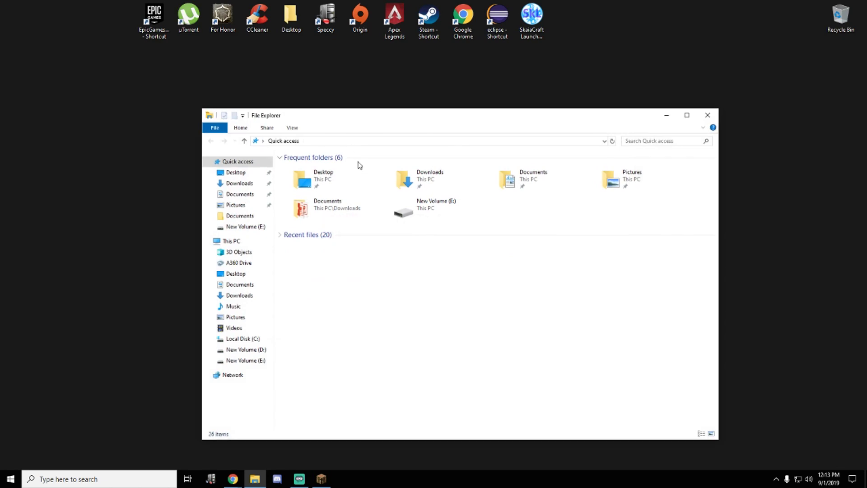
pyautogui.click(334, 140)
pyautogui.write('%APPDATA%')
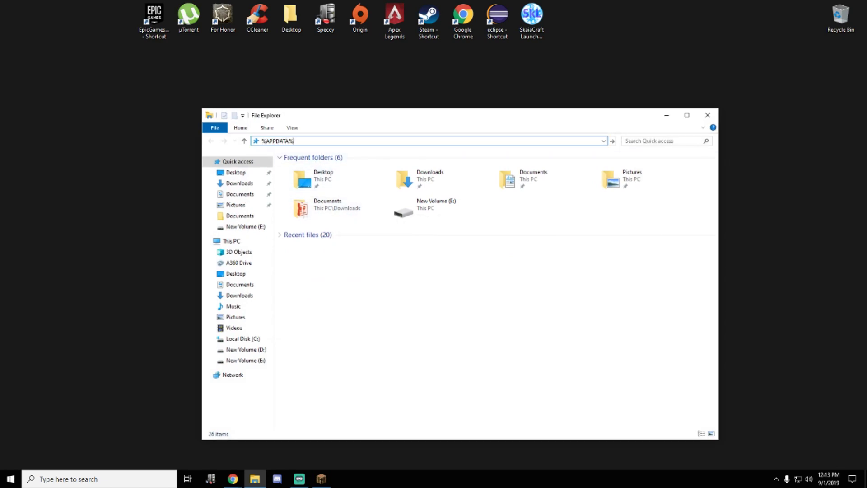
pyautogui.press('Return')
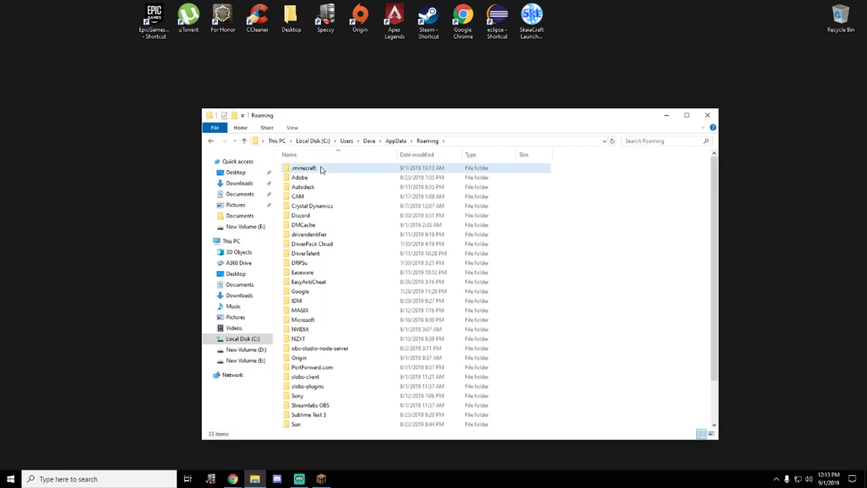
pyautogui.doubleClick(321, 170)
# Step: Reposition the Explorer and Minecraft windows and refresh the desktop
pyautogui.moveTo(366, 117); pyautogui.dragTo(247, 454)
pyautogui.click(420, 112)
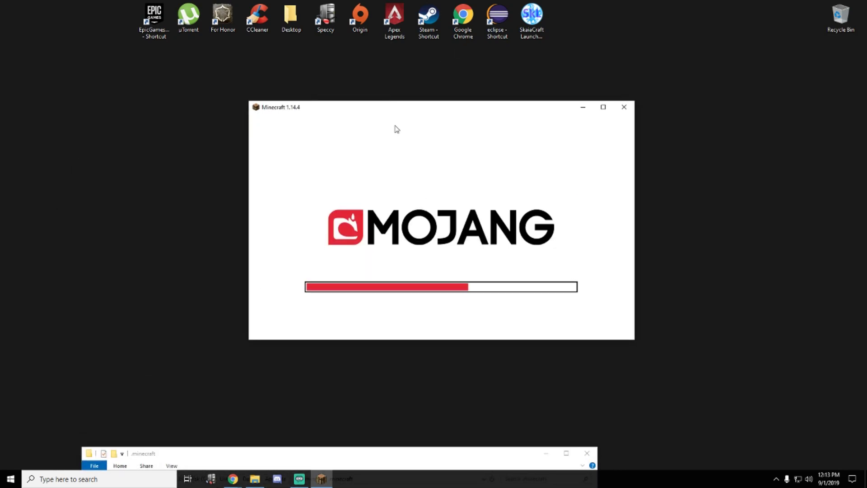
pyautogui.moveTo(392, 115); pyautogui.dragTo(353, 107)
pyautogui.moveTo(479, 104); pyautogui.dragTo(504, 112)
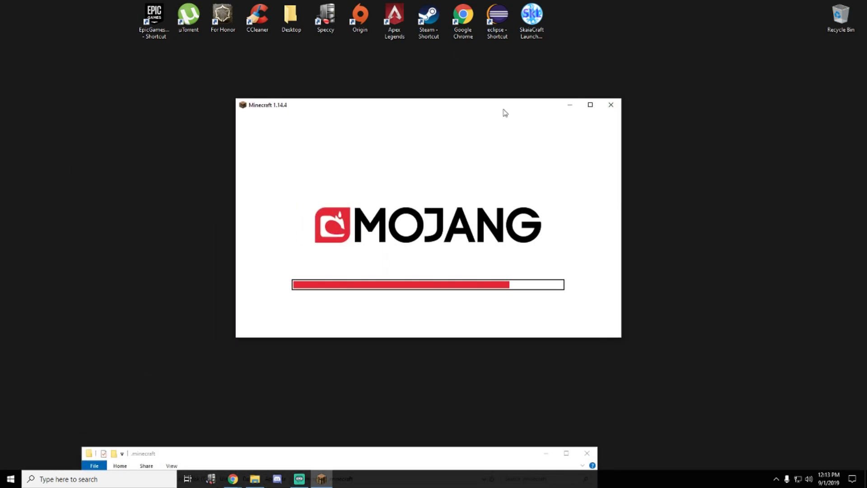
pyautogui.rightClick(725, 246)
pyautogui.click(749, 271)
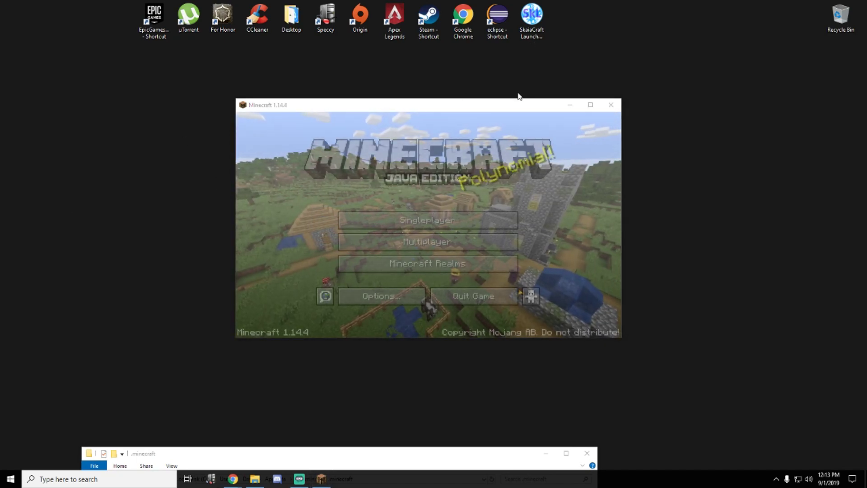
# Step: Maximize Minecraft and create a new singleplayer world named 'Our world'
pyautogui.click(589, 105)
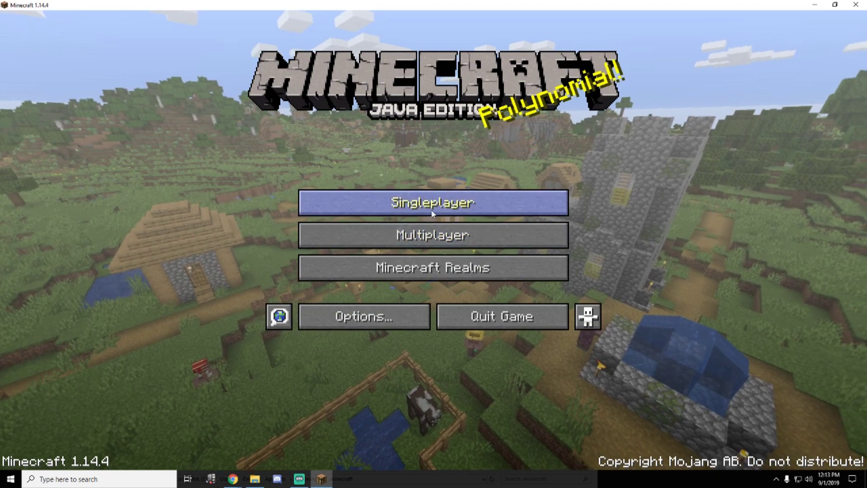
pyautogui.click(433, 202)
pyautogui.click(531, 411)
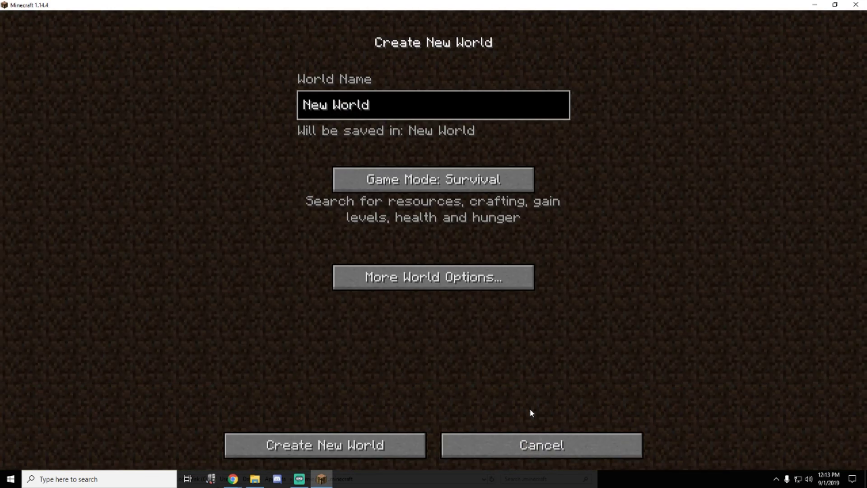
pyautogui.press('BackSpace')
pyautogui.press('BackSpace')
pyautogui.press('BackSpace')
pyautogui.press('BackSpace')
pyautogui.press('BackSpace')
pyautogui.press('BackSpace')
pyautogui.press('BackSpace')
pyautogui.press('BackSpace')
pyautogui.press('BackSpace')
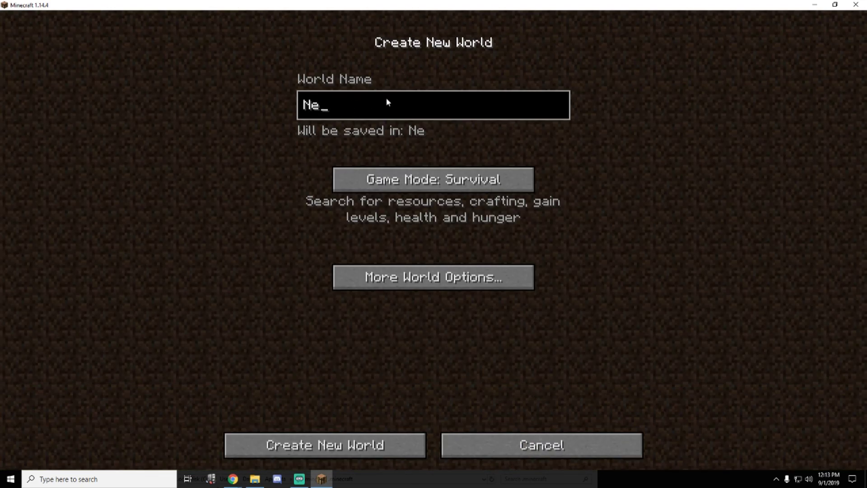
pyautogui.write('Our world')
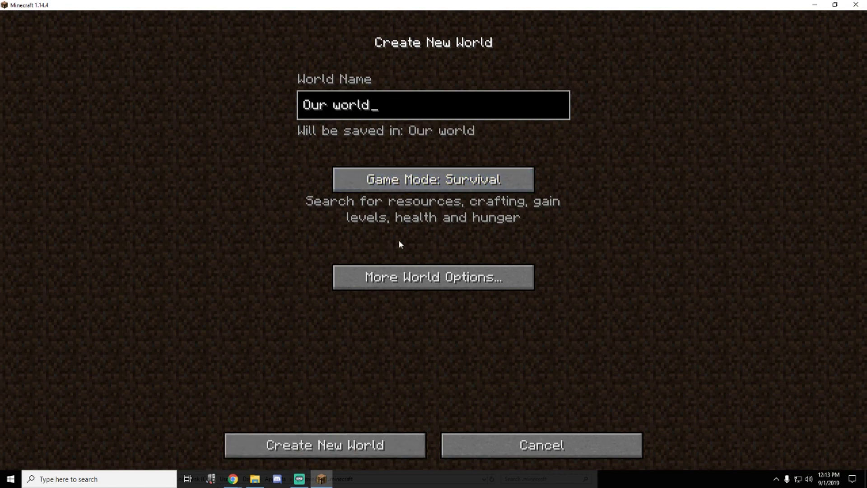
pyautogui.click(332, 452)
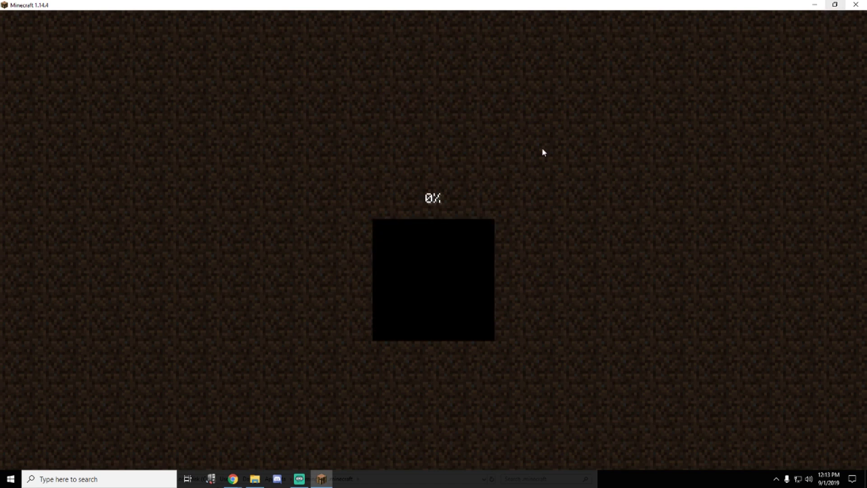
# Step: Arrange the .minecraft folder window at upper left and Minecraft at upper right
pyautogui.click(835, 6)
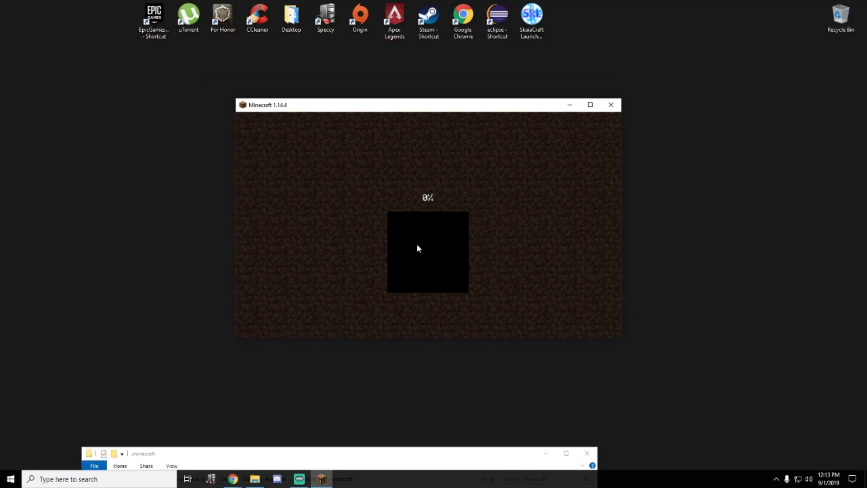
pyautogui.moveTo(310, 457); pyautogui.dragTo(370, 276)
pyautogui.click(392, 165)
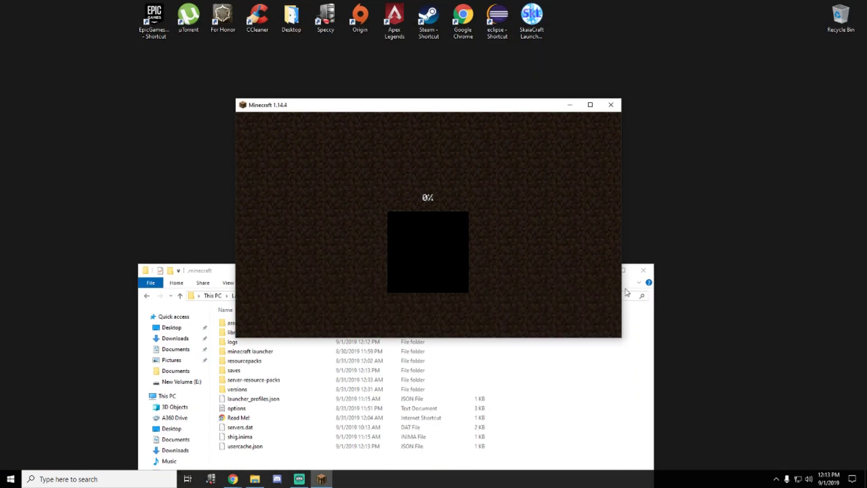
pyautogui.moveTo(516, 270); pyautogui.dragTo(517, 250)
pyautogui.click(434, 153)
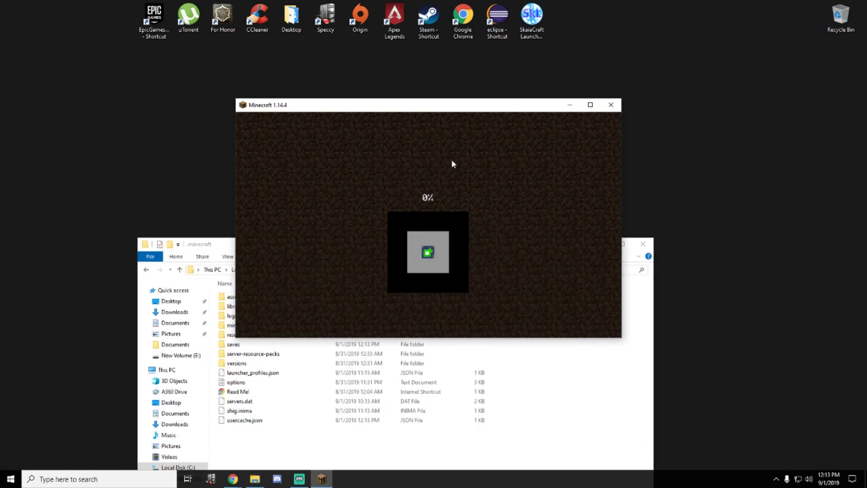
pyautogui.moveTo(453, 108); pyautogui.dragTo(608, 79)
pyautogui.moveTo(285, 247); pyautogui.dragTo(180, 98)
pyautogui.click(586, 79)
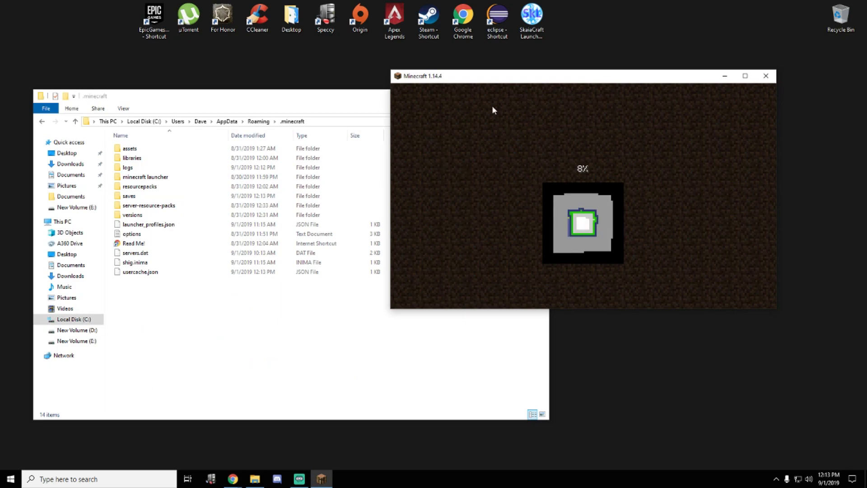
# Step: Open the saves folder and then the new Our world save folder
pyautogui.doubleClick(155, 197)
pyautogui.click(144, 158)
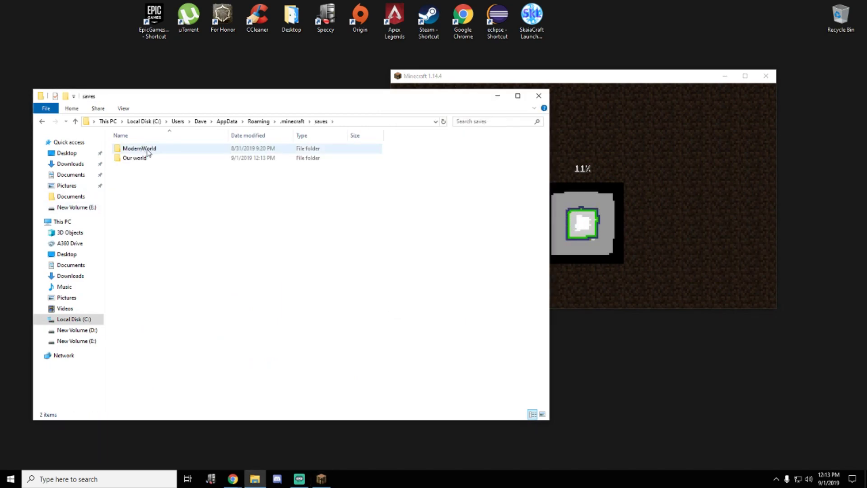
pyautogui.click(662, 168)
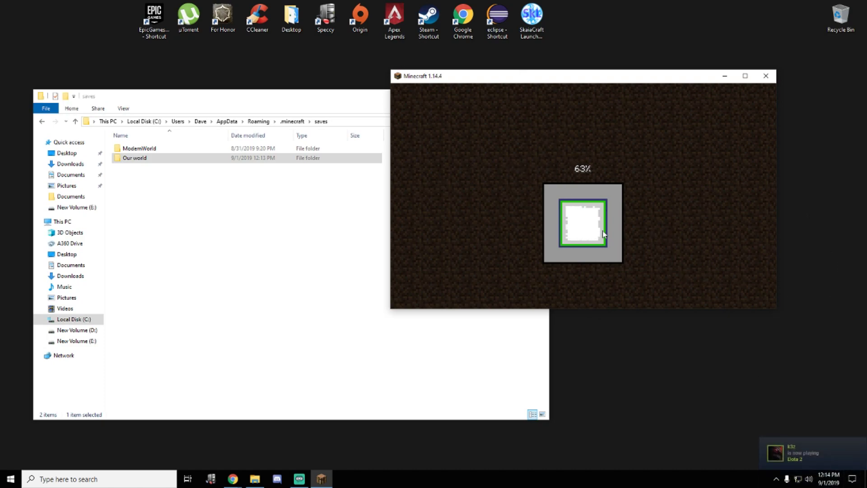
pyautogui.hotkey('alt', 'Tab')
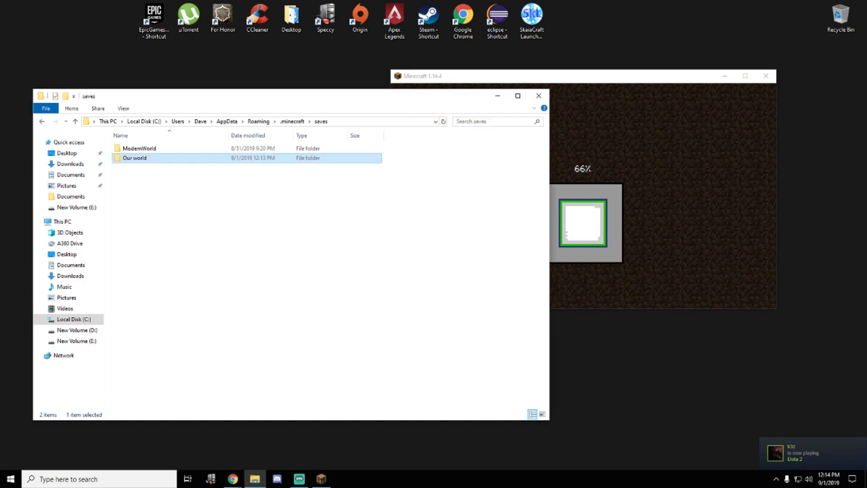
pyautogui.click(737, 207)
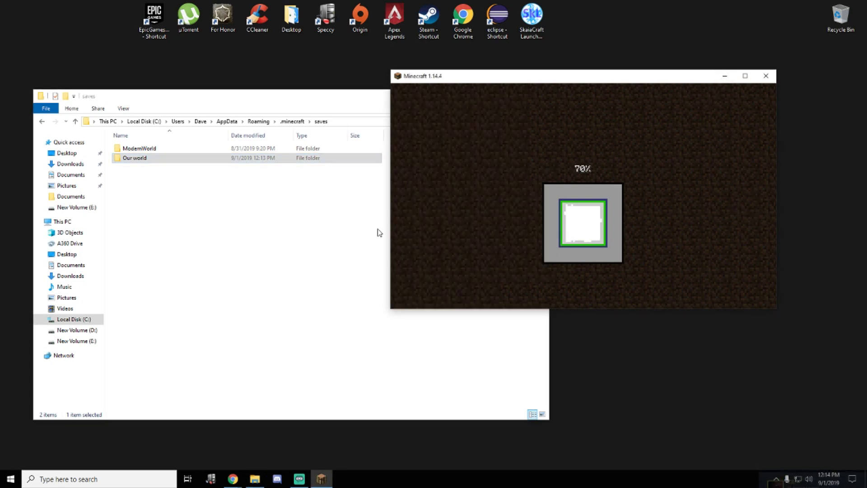
pyautogui.doubleClick(294, 159)
# Step: Return to the saves folder, then log in to Aternos with Twitch and authorize it
pyautogui.hotkey('alt', 'Left')
pyautogui.click(624, 178)
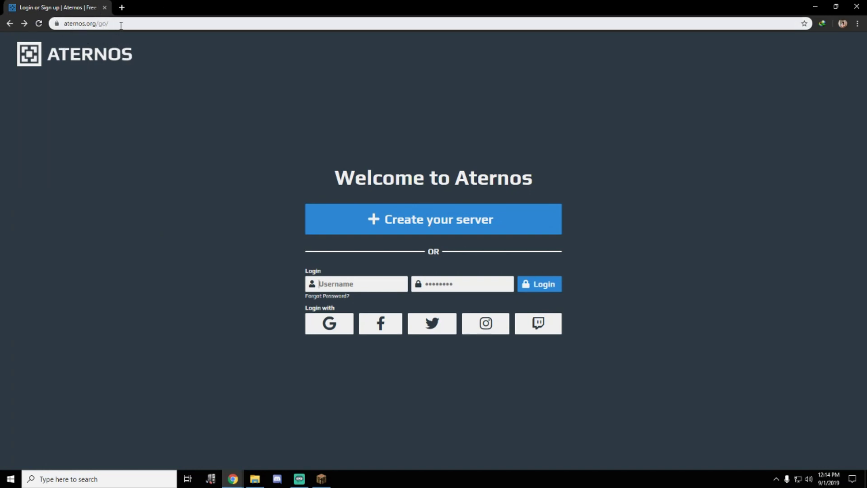
pyautogui.click(121, 25)
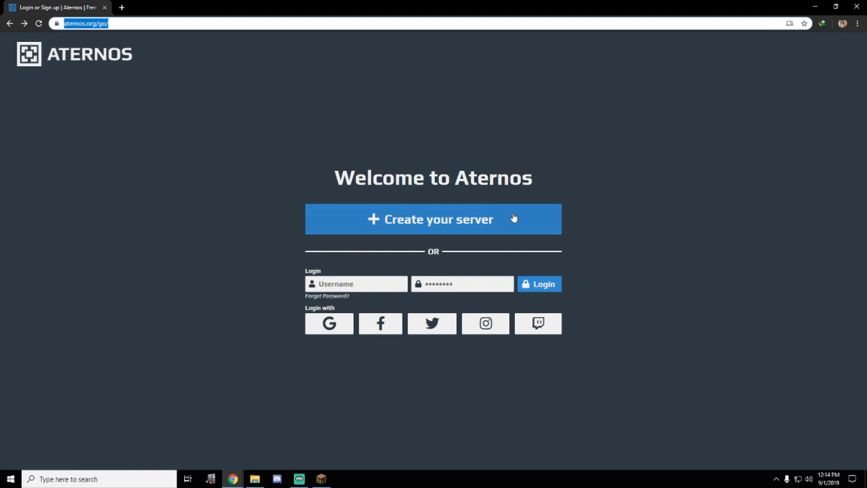
pyautogui.click(541, 322)
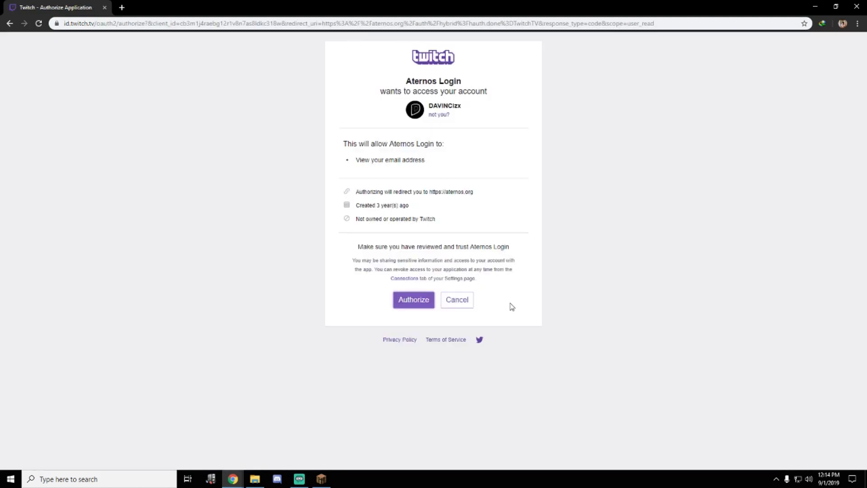
pyautogui.click(414, 306)
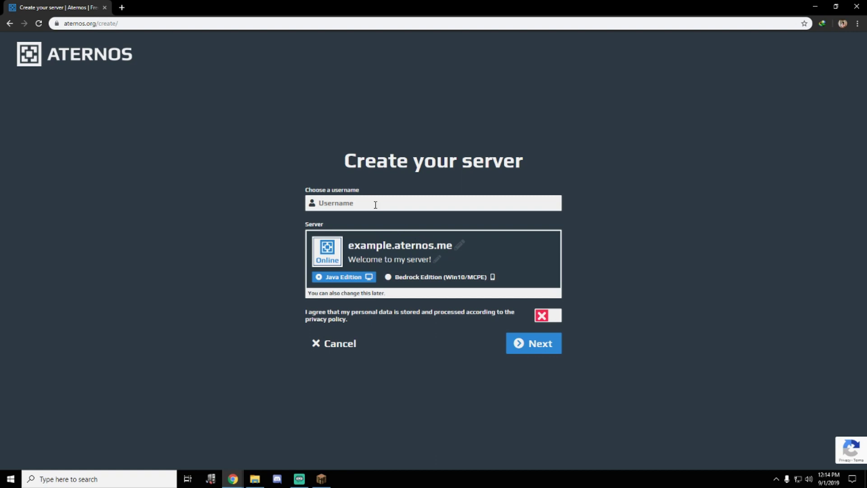
# Step: Enter the username and agree to storing personal data, continuing to account creation
pyautogui.write('Dav')
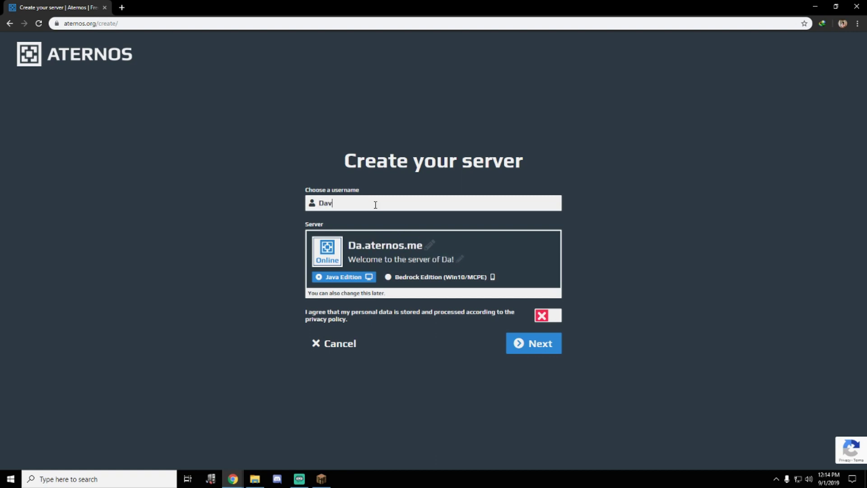
pyautogui.write('inixxxx')
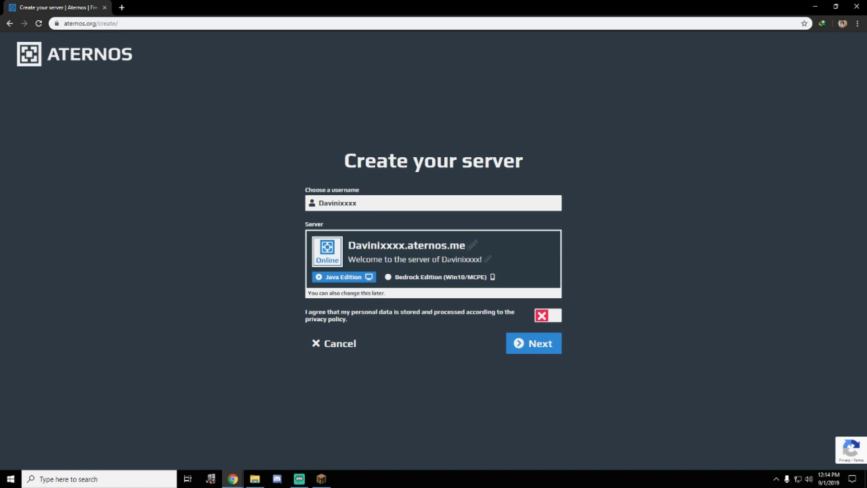
pyautogui.click(546, 315)
pyautogui.click(537, 345)
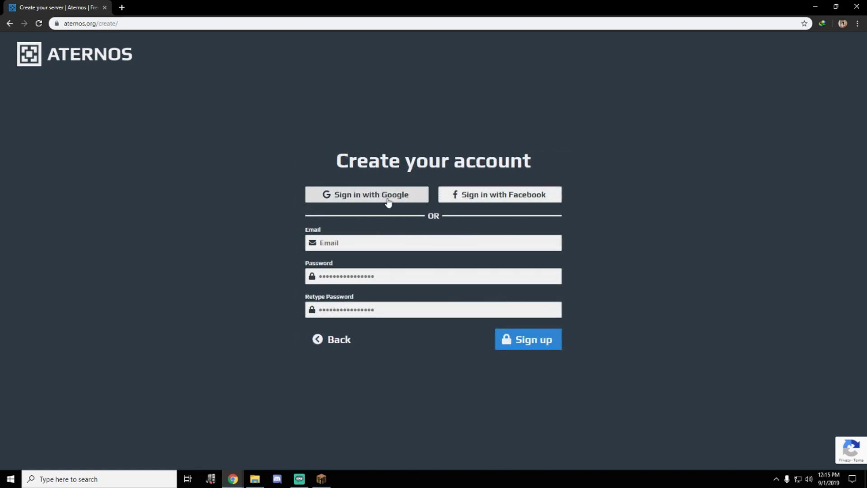
# Step: Use Chrome's suggested strong password and a saved e-mail, then submit the sign-up
pyautogui.click(360, 249)
pyautogui.click(441, 244)
pyautogui.click(431, 274)
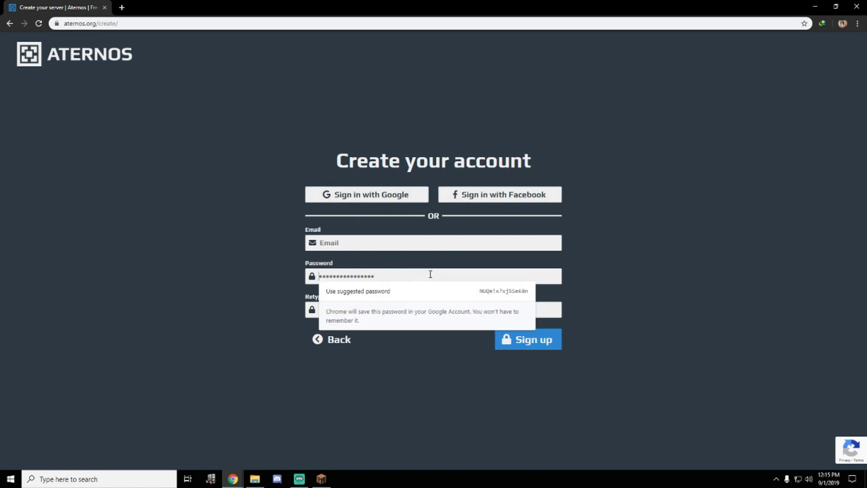
pyautogui.click(422, 291)
pyautogui.click(368, 243)
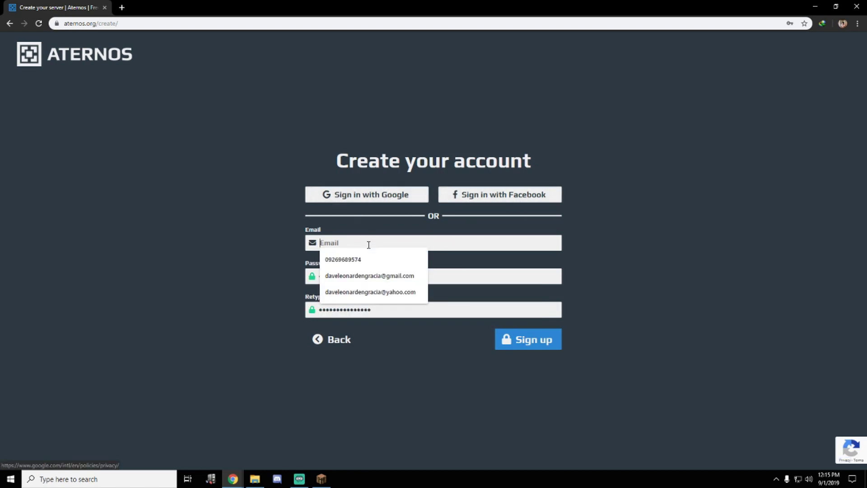
pyautogui.click(369, 276)
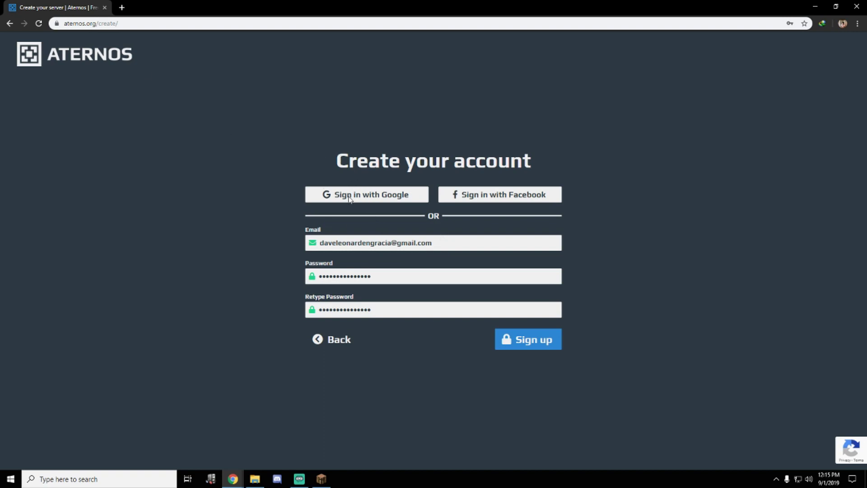
pyautogui.click(518, 345)
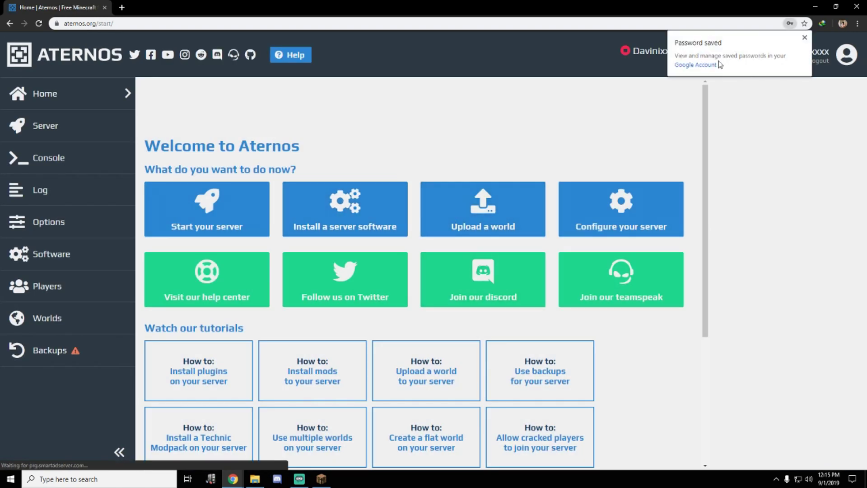
# Step: Dismiss the password notice, open Aternos's world upload page, and pause Minecraft
pyautogui.click(806, 39)
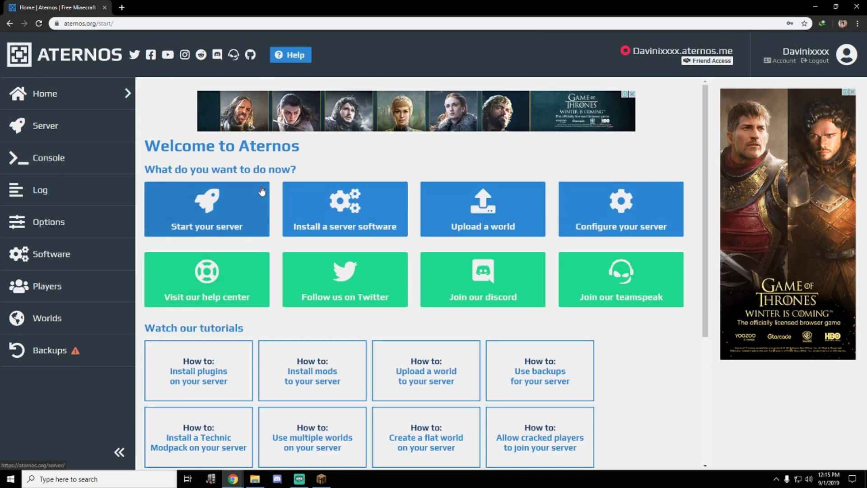
pyautogui.click(486, 219)
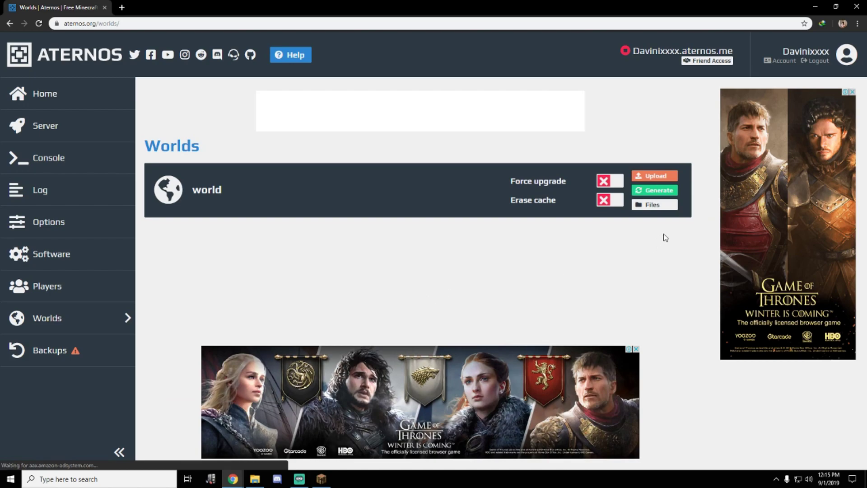
pyautogui.hotkey('alt', 'Tab')
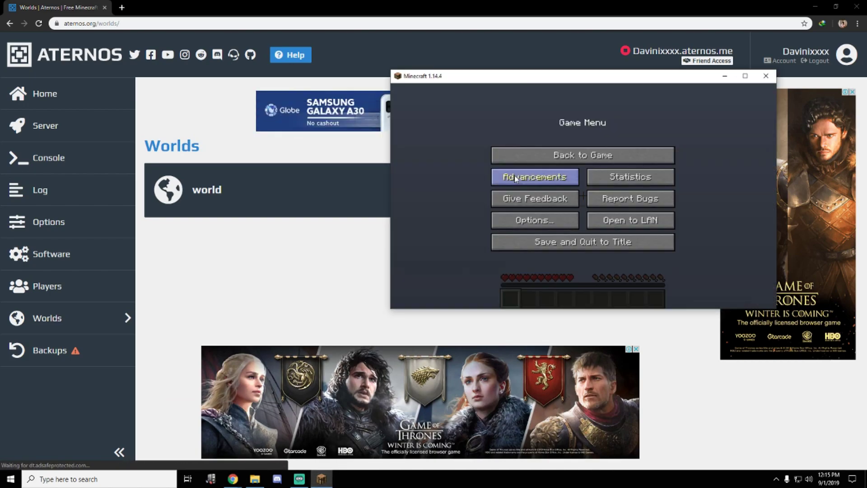
pyautogui.press('Escape')
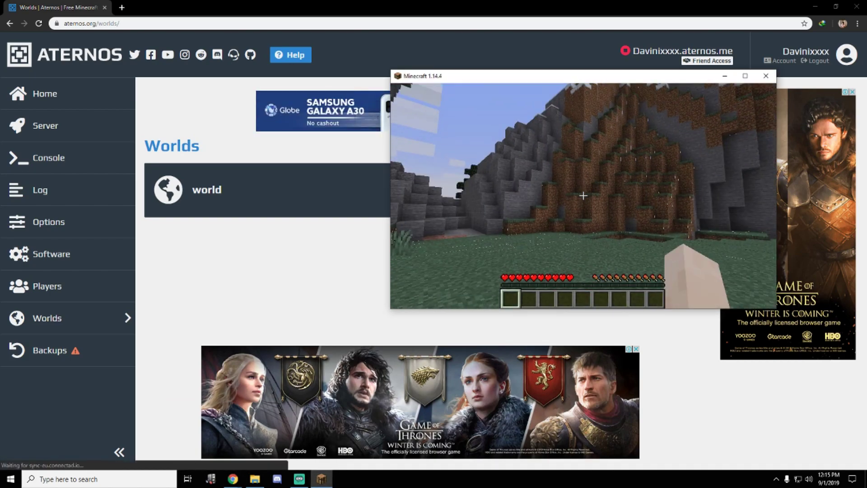
pyautogui.press('Escape')
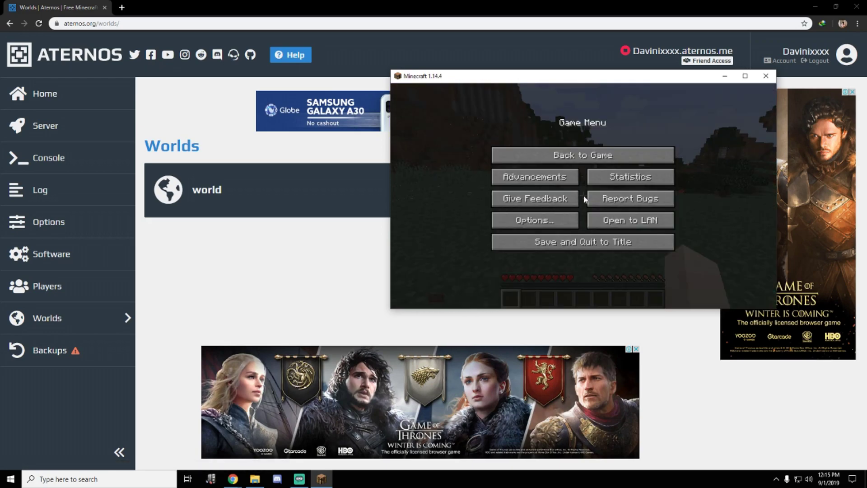
# Step: Save and quit the Minecraft world to title, then select the saves folder path
pyautogui.click(656, 5)
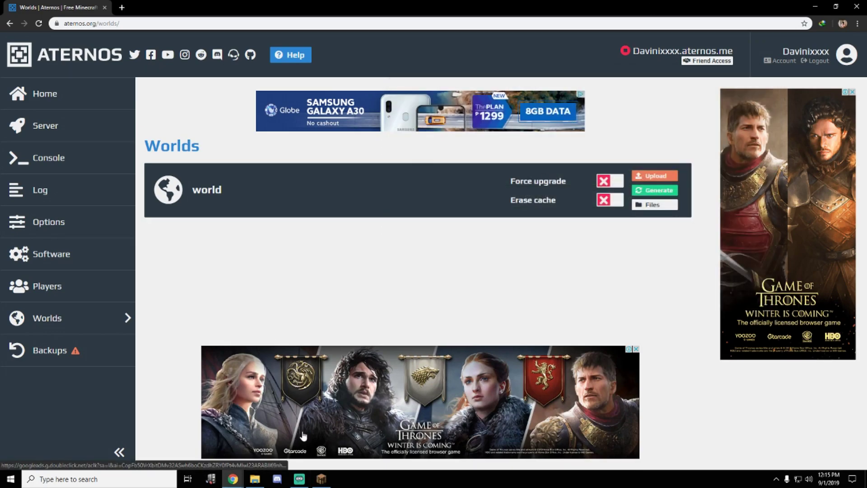
pyautogui.click(321, 478)
pyautogui.click(555, 251)
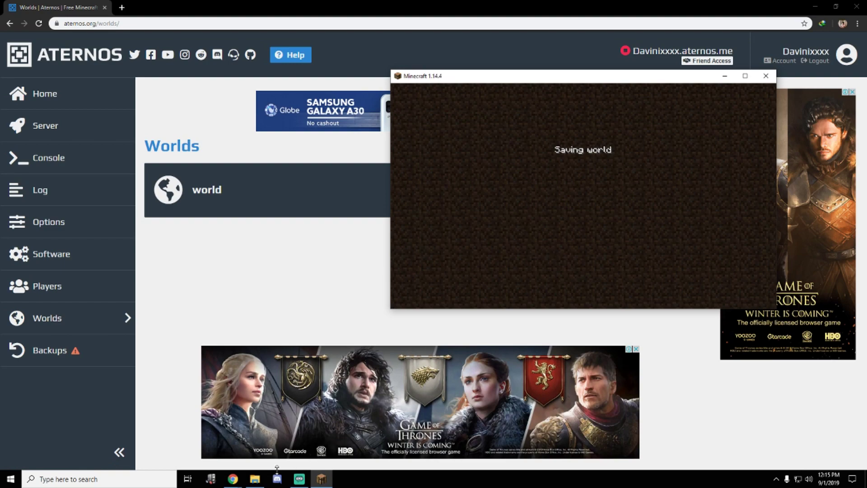
pyautogui.click(255, 478)
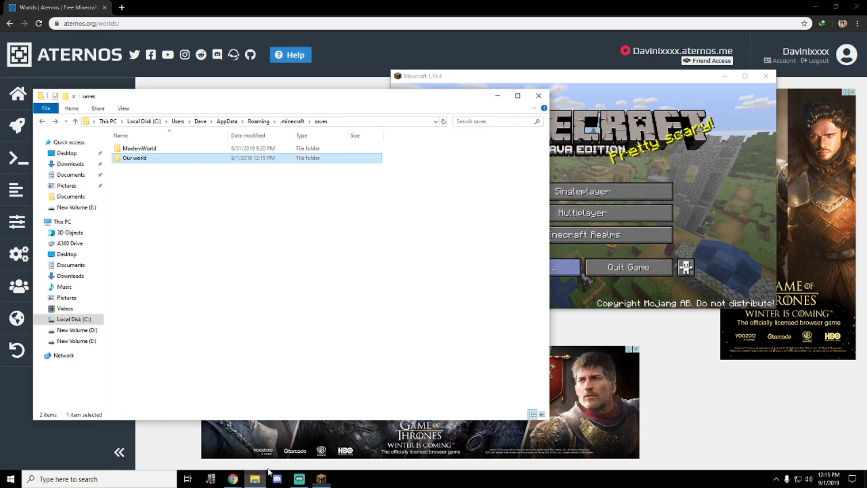
pyautogui.click(362, 120)
pyautogui.hotkey('alt', 'Tab')
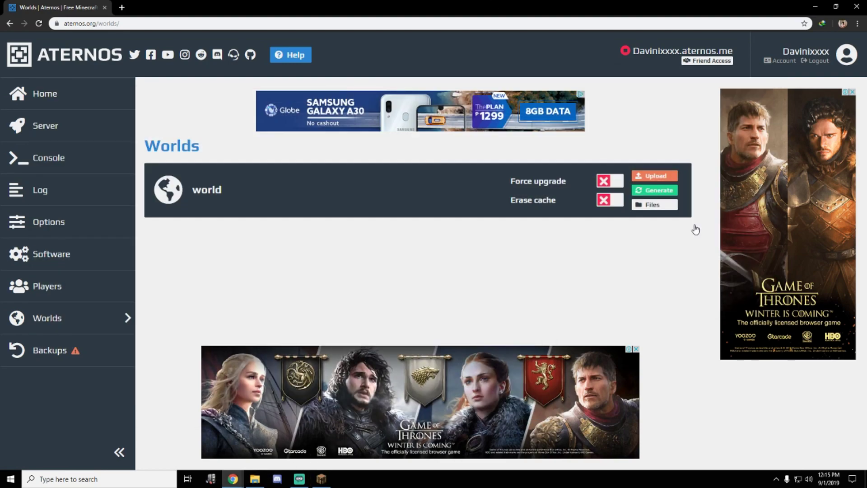
# Step: Start the world upload and try navigating the file picker to the AppData folder
pyautogui.click(651, 176)
pyautogui.scroll(-1, 180, 113)
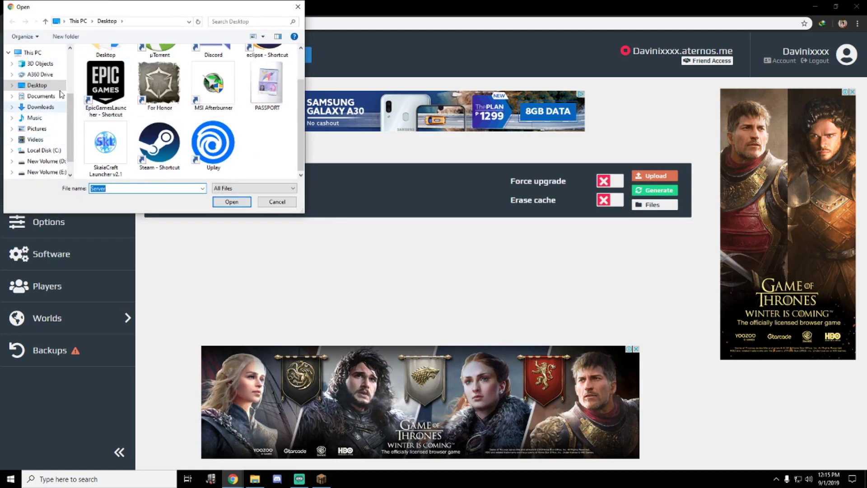
pyautogui.click(43, 150)
pyautogui.doubleClick(120, 81)
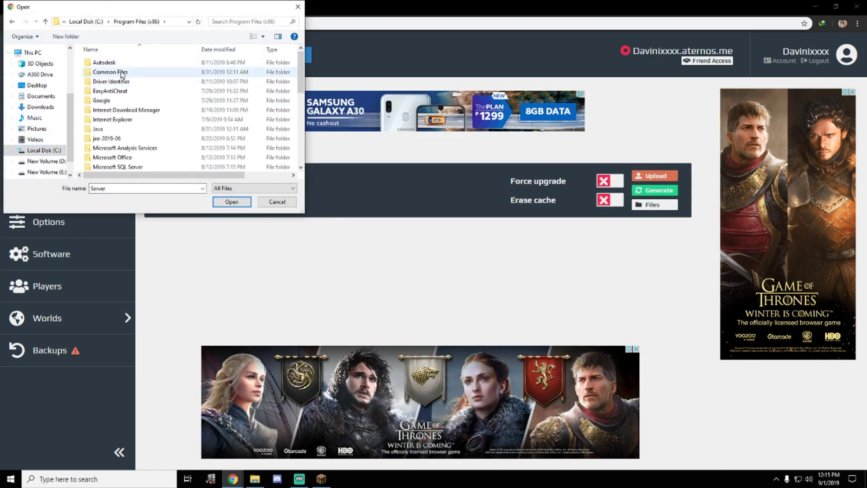
pyautogui.press('BackSpace')
pyautogui.click(160, 22)
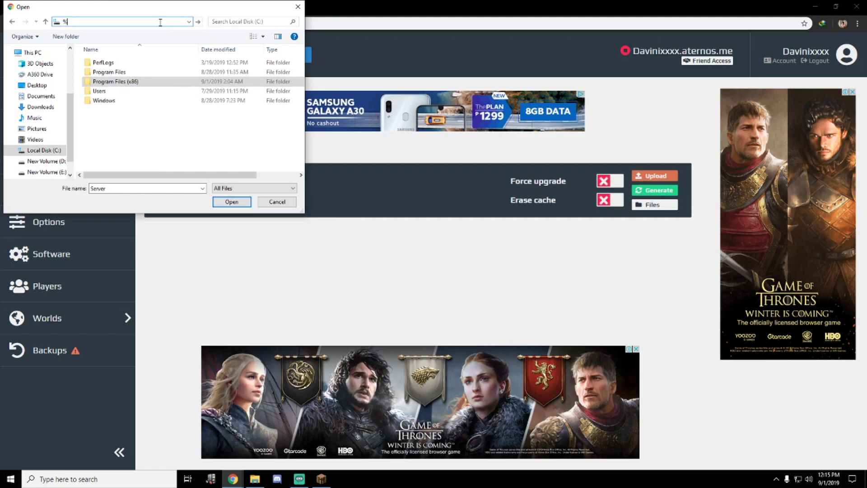
pyautogui.write('ATA')
pyautogui.press('Return')
pyautogui.press('Return')
pyautogui.press('Return')
# Step: Reach AppData Roaming, then open .minecraft > saves > Our world in the enlarged picker
pyautogui.click(116, 62)
pyautogui.press('End')
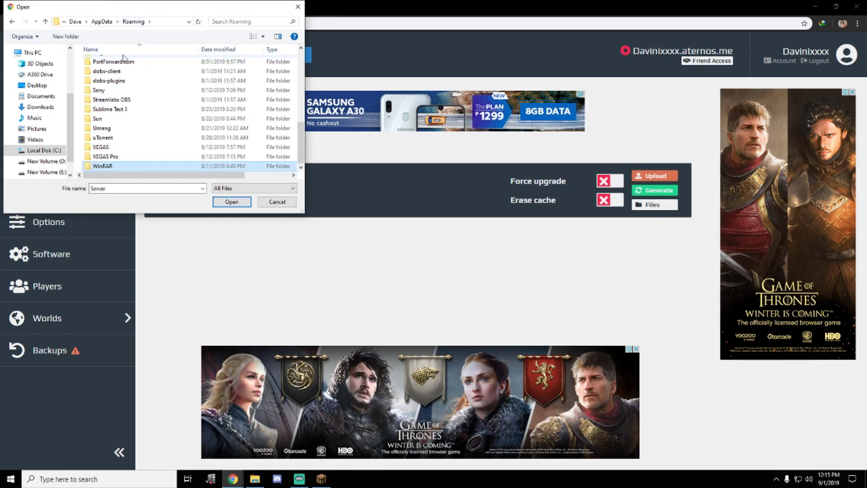
pyautogui.scroll(10, 123, 58)
pyautogui.doubleClick(132, 64)
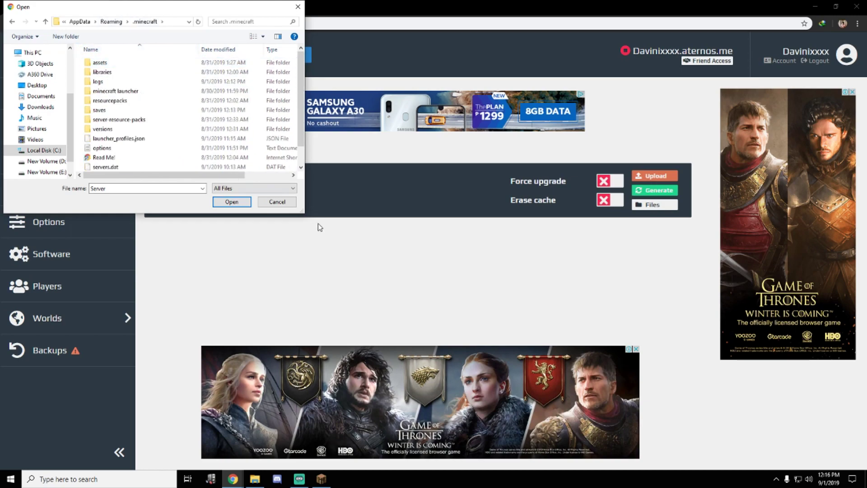
pyautogui.moveTo(304, 212); pyautogui.dragTo(460, 311)
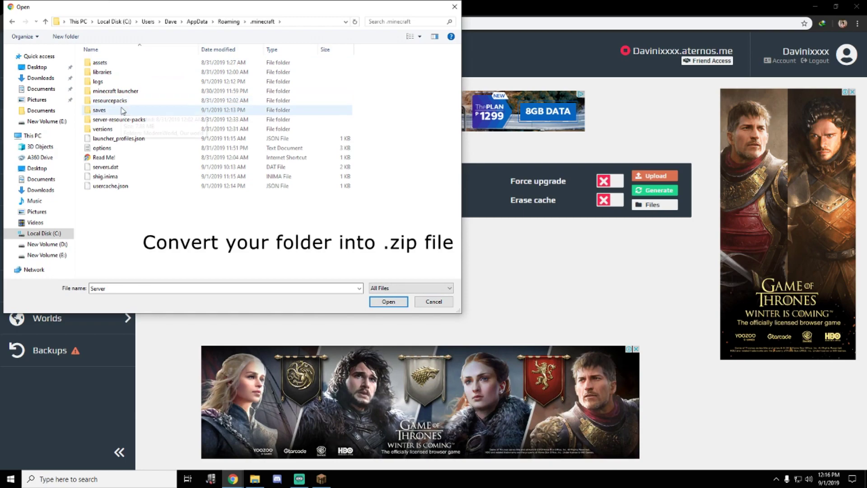
pyautogui.doubleClick(101, 110)
pyautogui.doubleClick(118, 73)
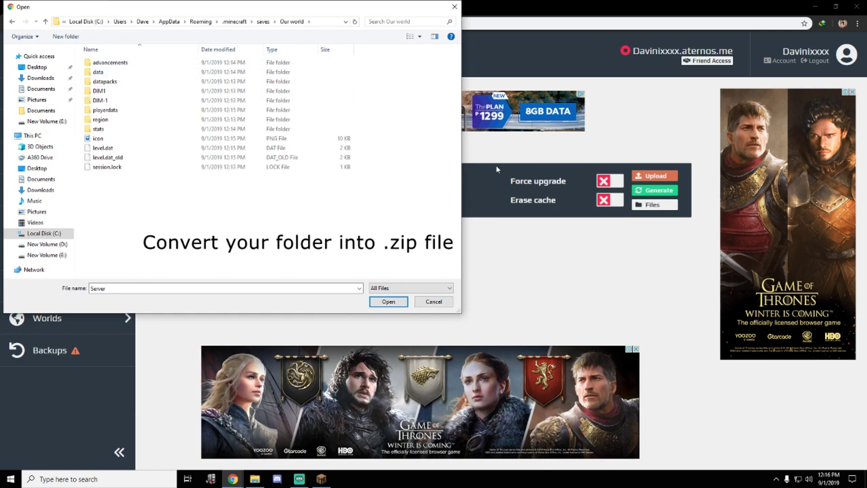
# Step: Compress the Our world folder into Our world.zip and upload that archive to the server
pyautogui.click(263, 22)
pyautogui.rightClick(114, 72)
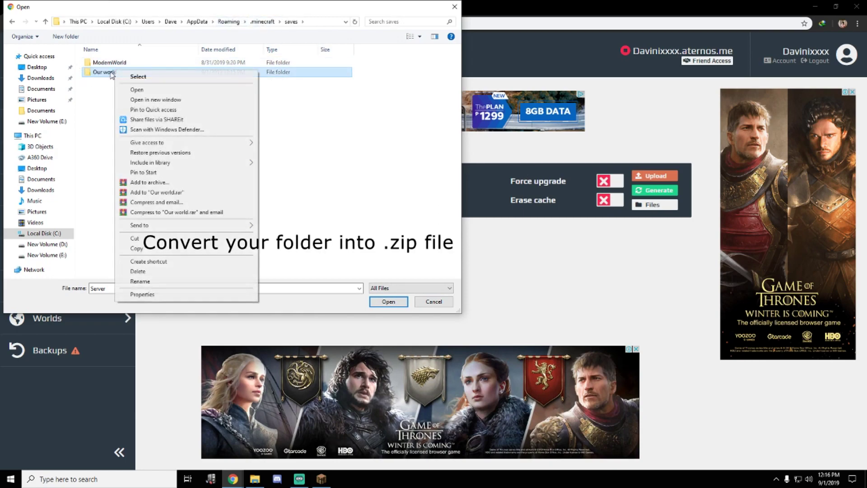
pyautogui.click(161, 182)
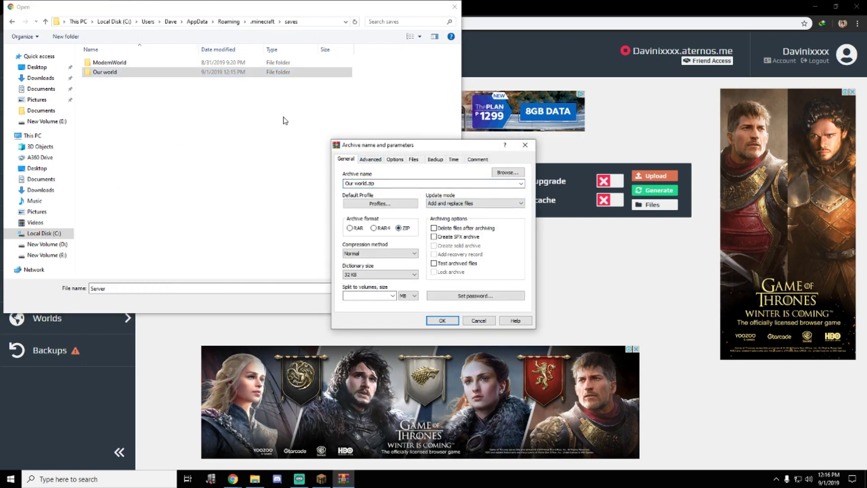
pyautogui.click(442, 321)
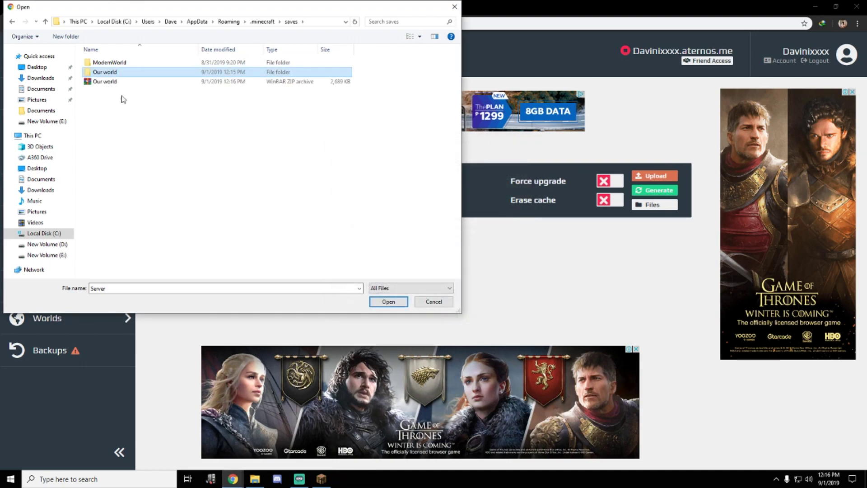
pyautogui.click(135, 82)
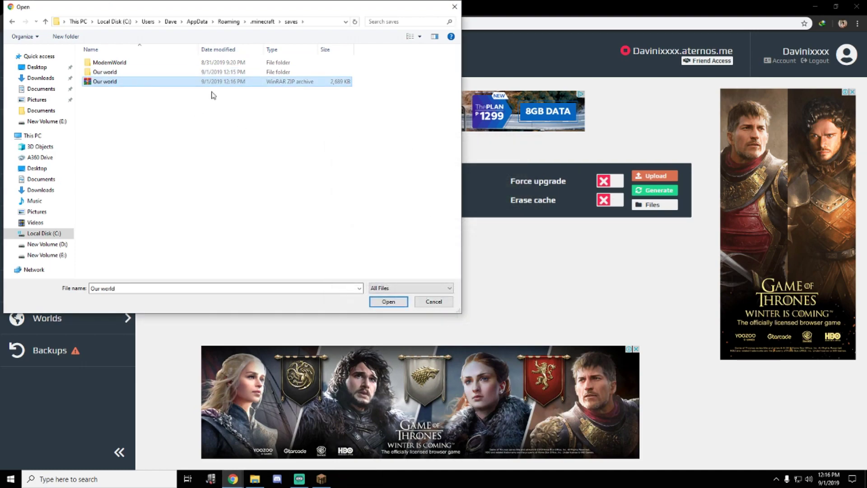
pyautogui.click(388, 302)
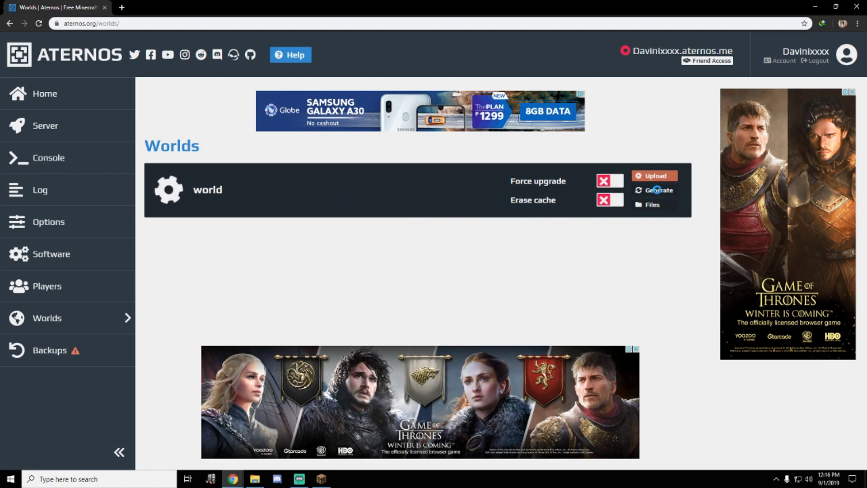
# Step: Go to the server overview from the sidebar and open its Options page
pyautogui.click(137, 23)
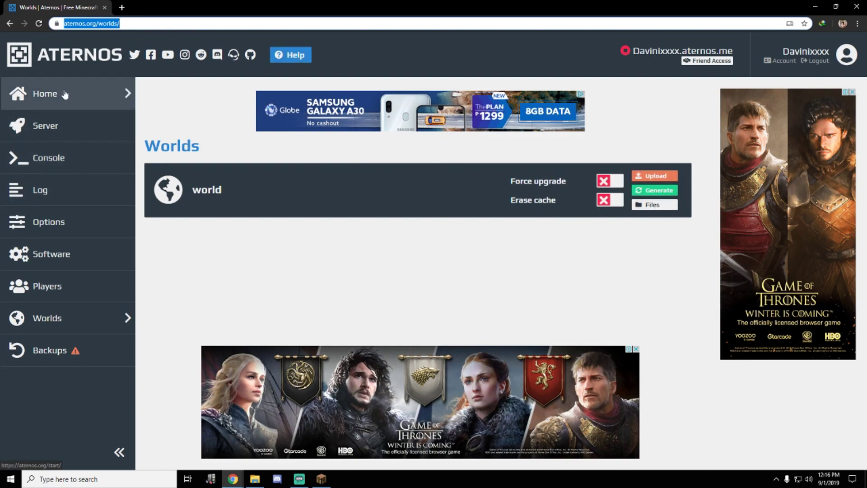
pyautogui.click(59, 116)
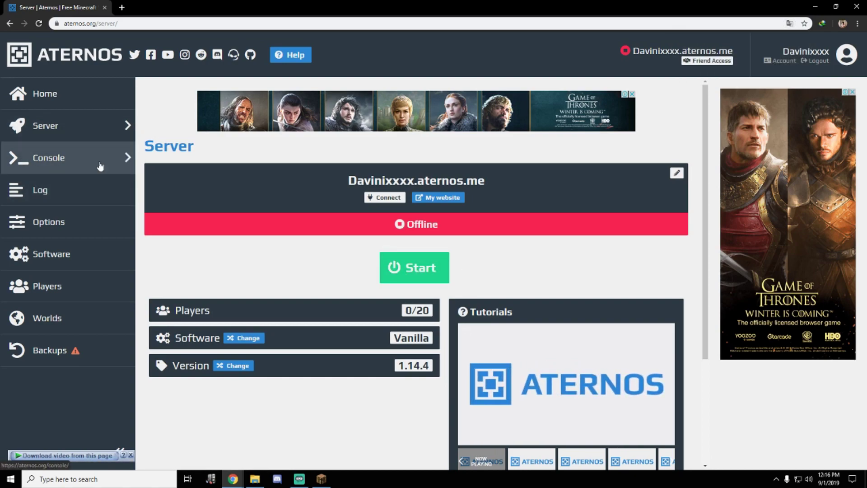
pyautogui.click(63, 226)
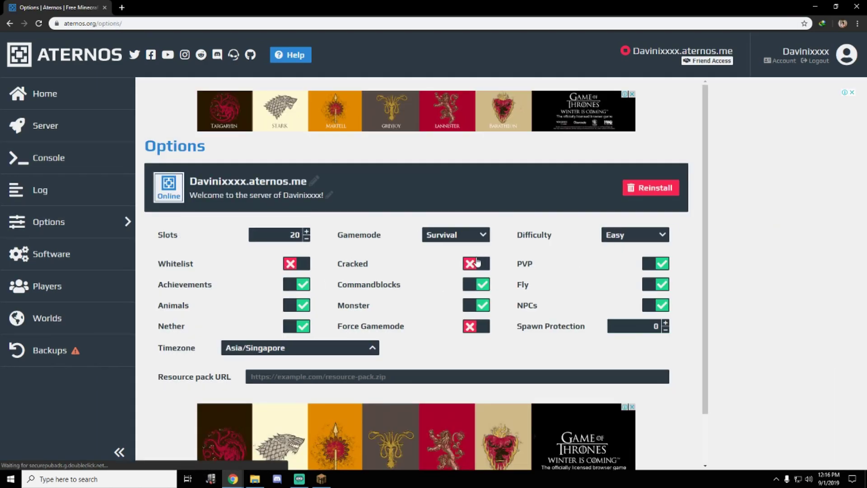
# Step: Switch Cracked on in Options and leave the Difficulty at Easy
pyautogui.scroll(-1, 361, 233)
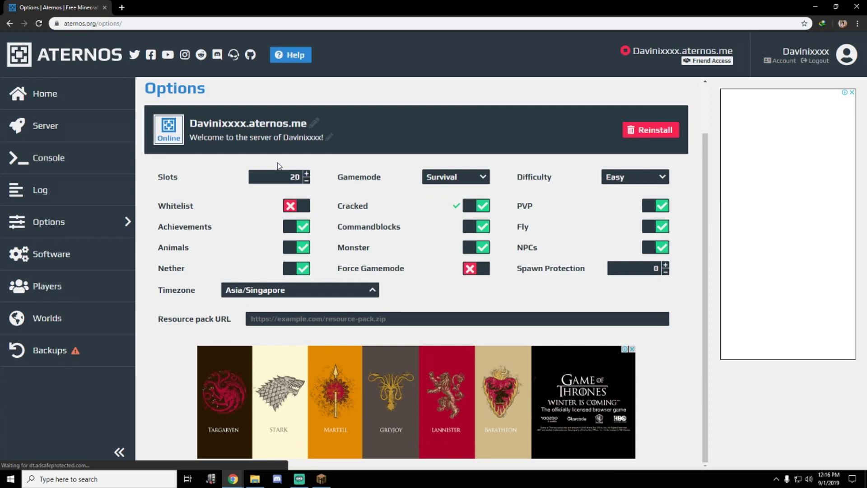
pyautogui.click(307, 173)
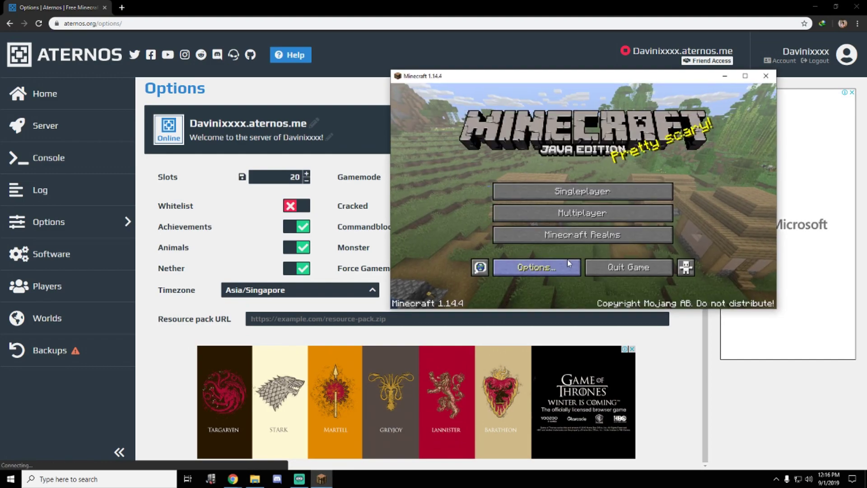
pyautogui.click(632, 269)
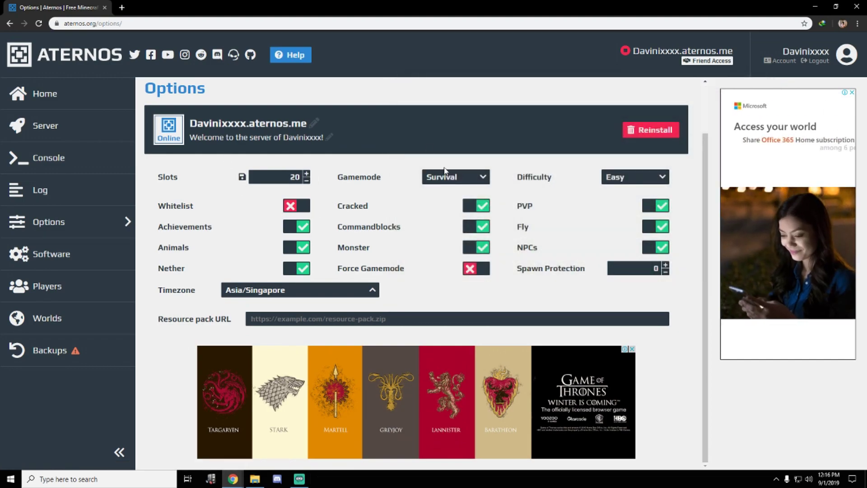
pyautogui.click(614, 180)
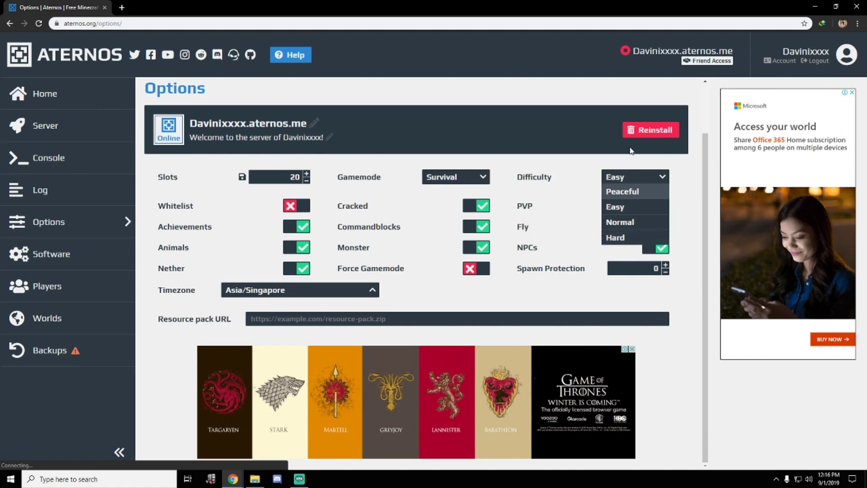
pyautogui.click(633, 150)
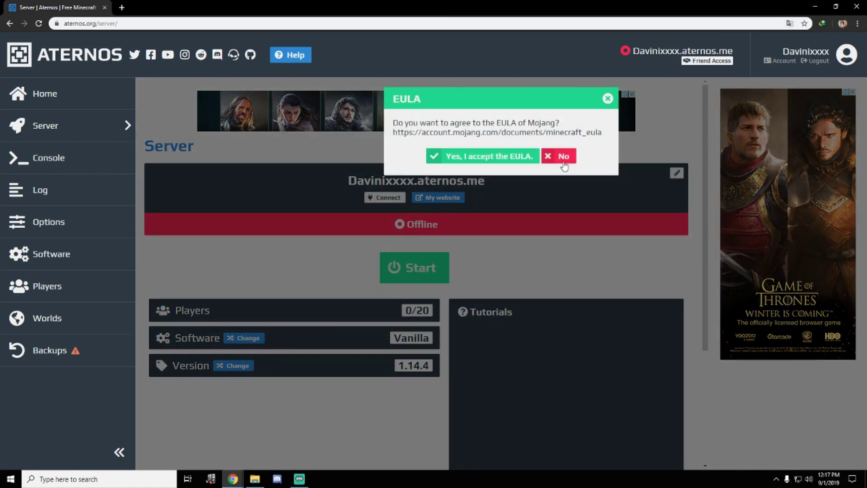
# Step: Accept the Mojang EULA to start the server, then launch SkaiaCraft Launcher from the desktop
pyautogui.click(496, 157)
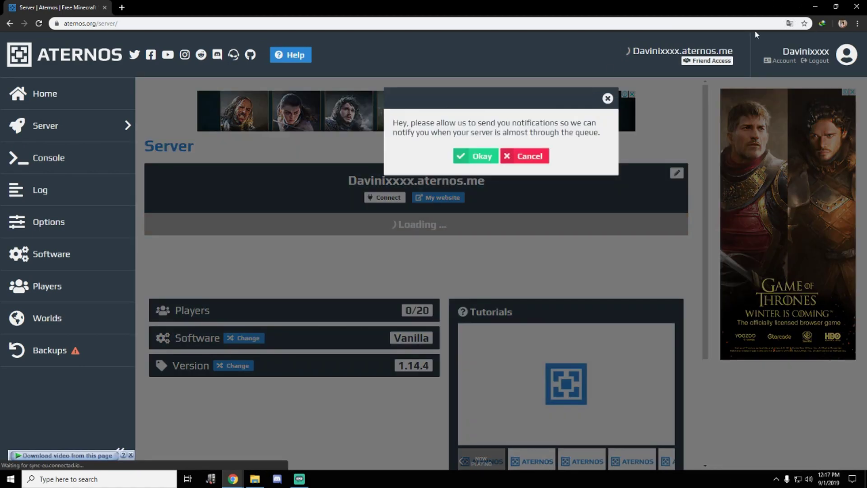
pyautogui.click(476, 155)
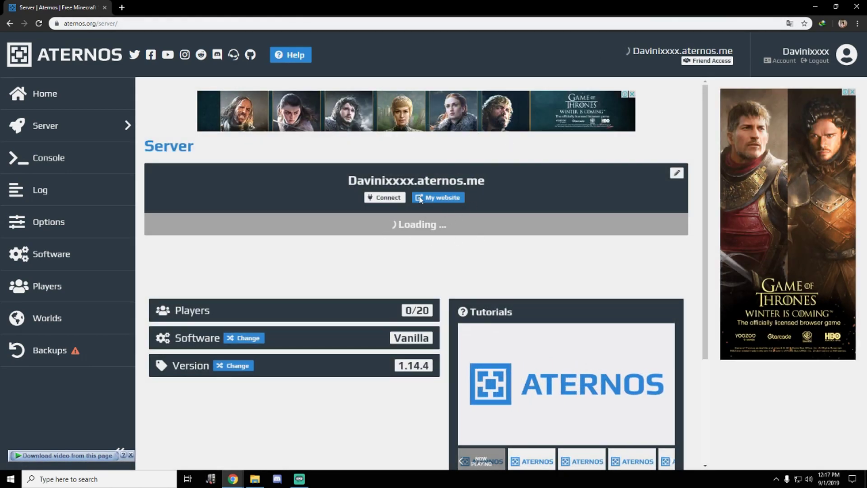
pyautogui.click(815, 6)
pyautogui.doubleClick(532, 20)
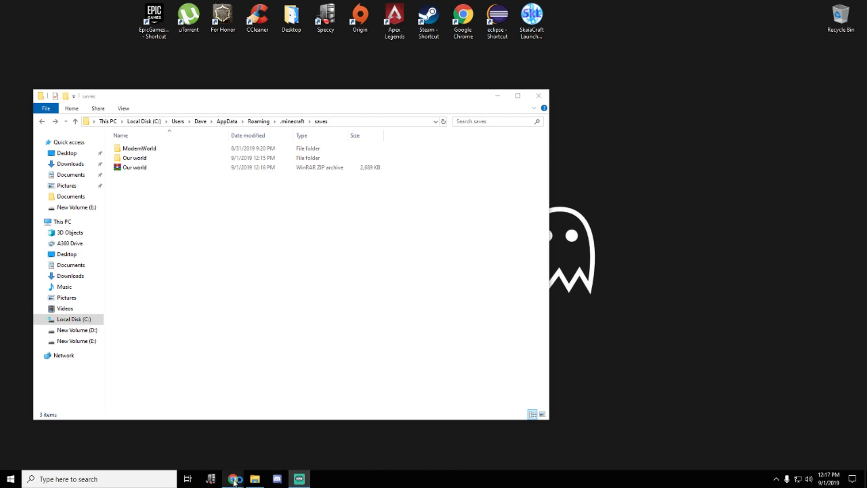
# Step: Restore the Aternos page and launch Minecraft 1.14.4 with Play in SkaiaCraft Launcher
pyautogui.moveTo(234, 480)
pyautogui.click(329, 437)
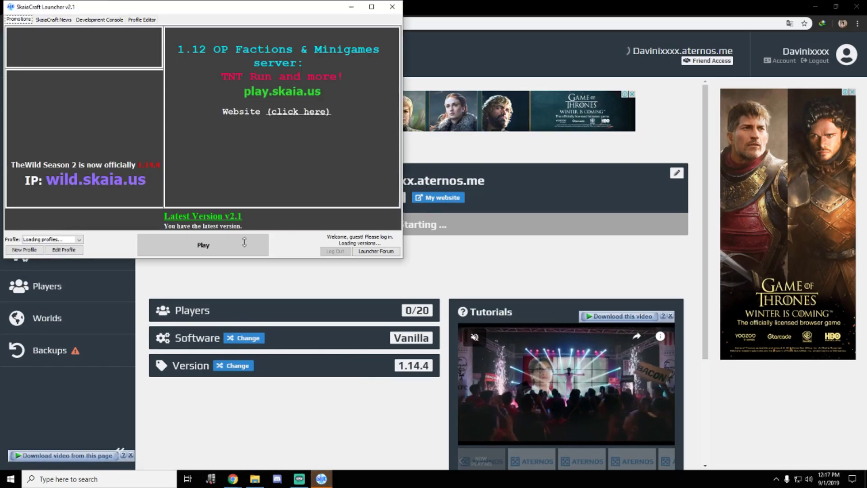
pyautogui.click(209, 245)
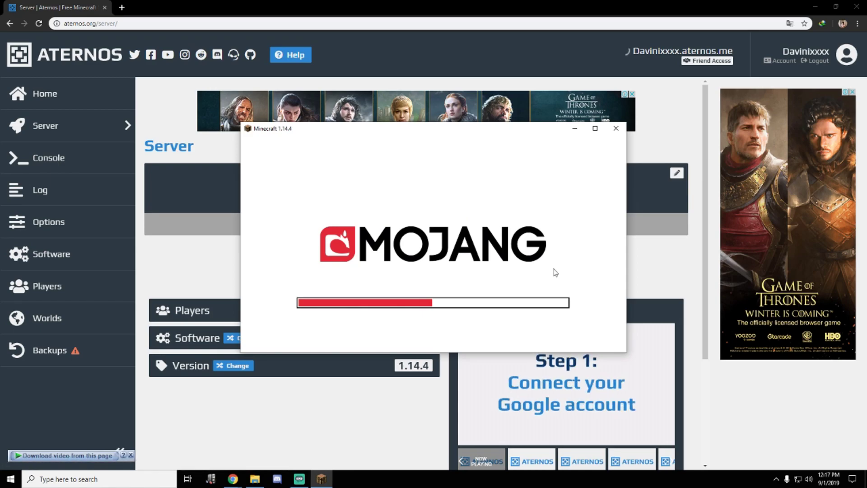
# Step: Wait for the Aternos server to show Online with 0/20 players, then bring Minecraft forward
pyautogui.hotkey('alt', 'Tab')
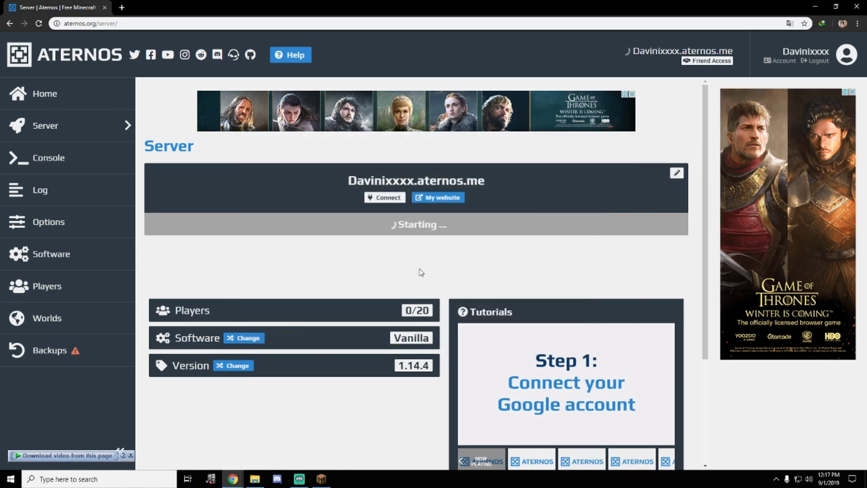
pyautogui.scroll(-2, 443, 226)
pyautogui.scroll(1, 446, 192)
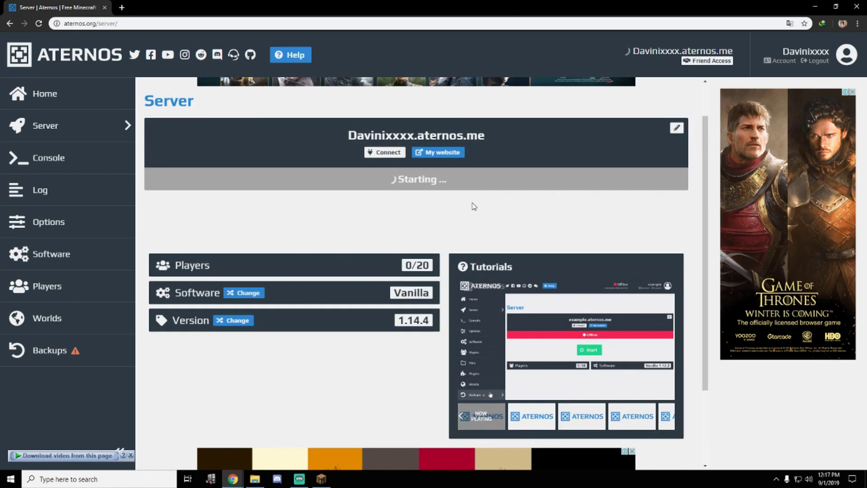
pyautogui.scroll(1, 474, 207)
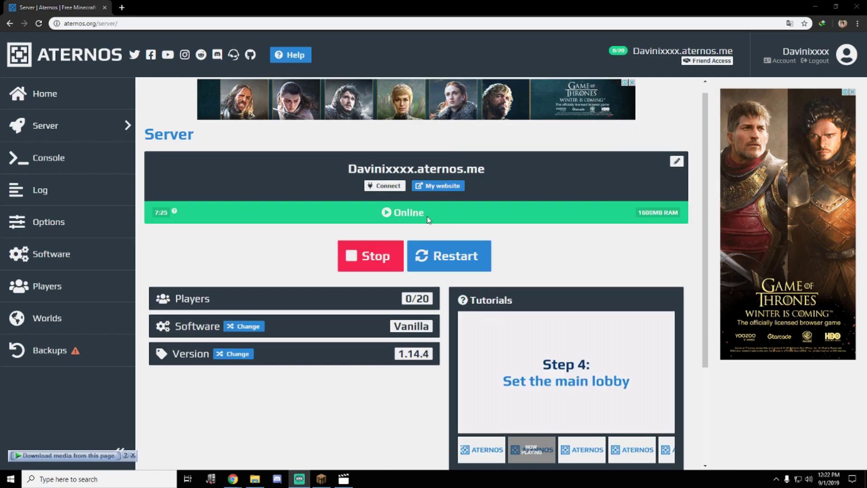
pyautogui.click(374, 214)
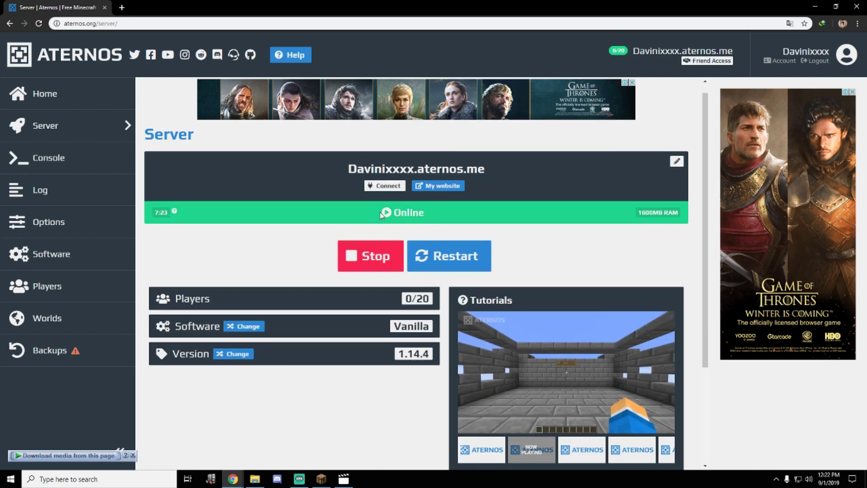
pyautogui.moveTo(425, 212); pyautogui.dragTo(420, 212)
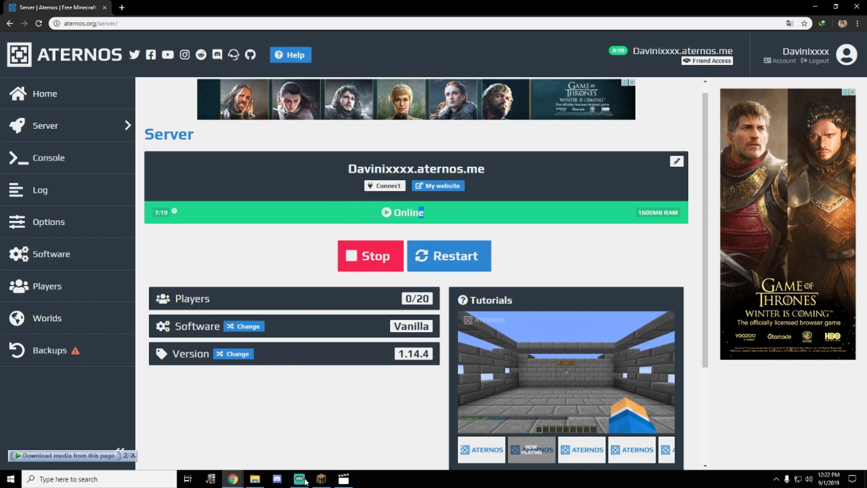
pyautogui.click(322, 479)
# Step: Open Minecraft's Multiplayer Direct Connect screen with the window enlarged to full screen
pyautogui.click(443, 269)
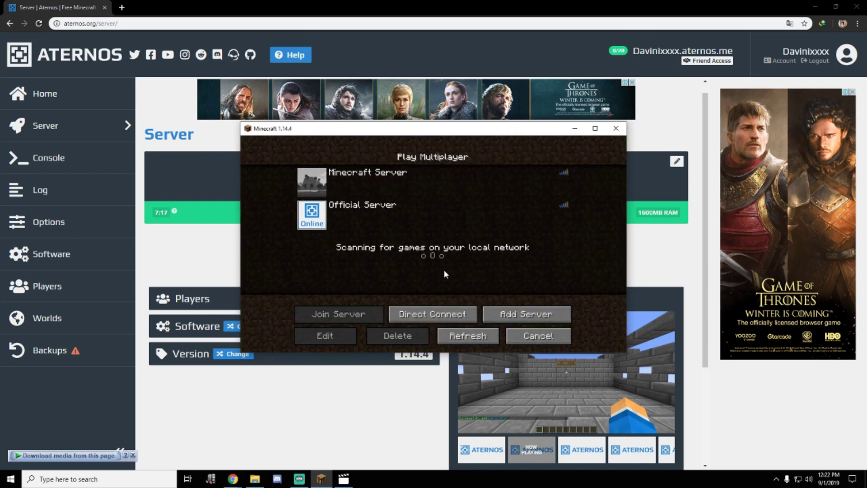
pyautogui.click(594, 129)
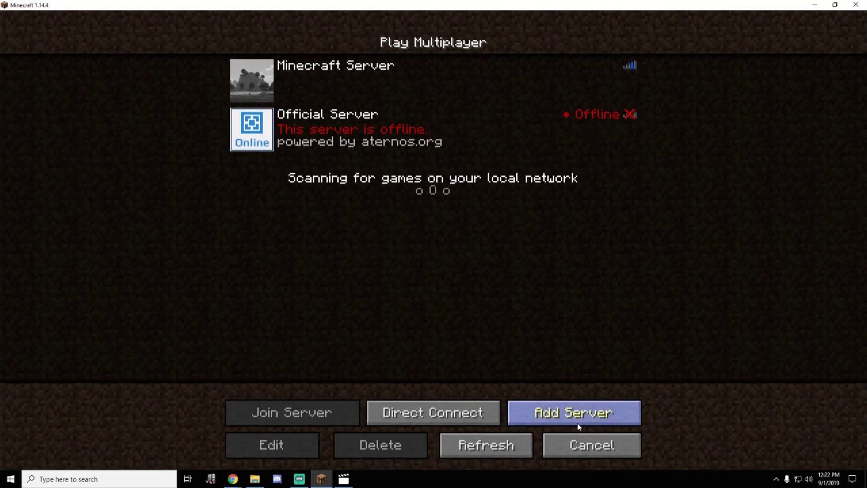
pyautogui.click(451, 413)
# Step: Copy the Aternos server address into Server Address, replacing the old one, and join
pyautogui.hotkey('alt', 'Tab')
pyautogui.moveTo(485, 169); pyautogui.dragTo(347, 169)
pyautogui.hotkey('ctrl', 'c')
pyautogui.hotkey('alt', 'Tab')
pyautogui.hotkey('ctrl', 'a')
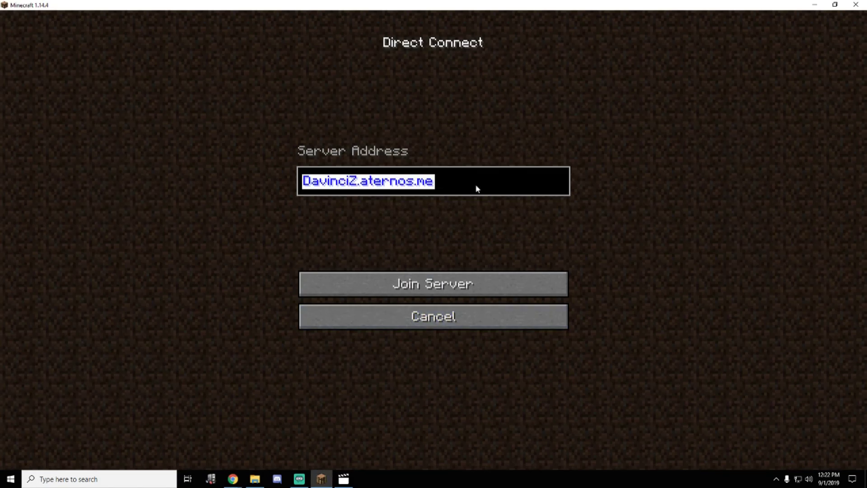
pyautogui.hotkey('ctrl', 'v')
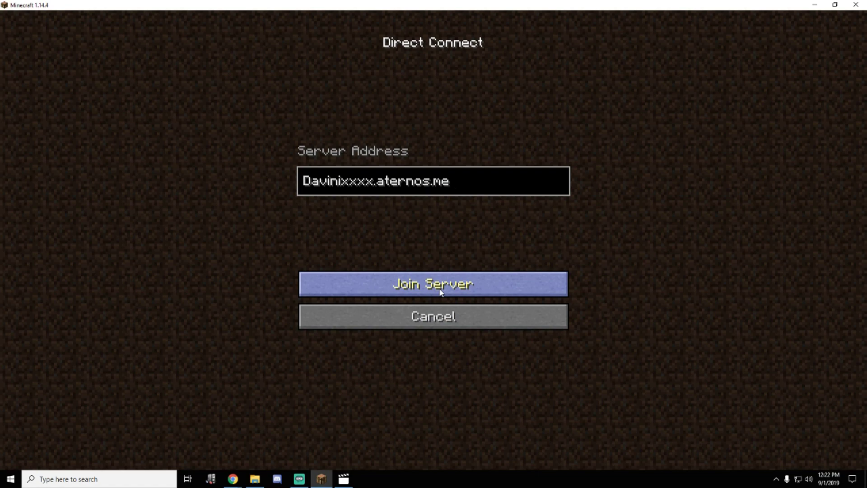
pyautogui.click(454, 279)
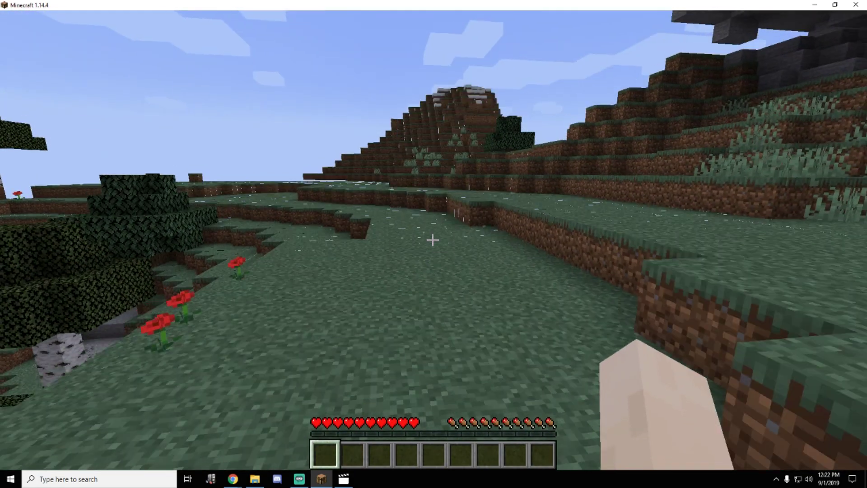
# Step: Walk toward the mountain and post the Aternos server address in chat
pyautogui.press('w')
pyautogui.press('t')
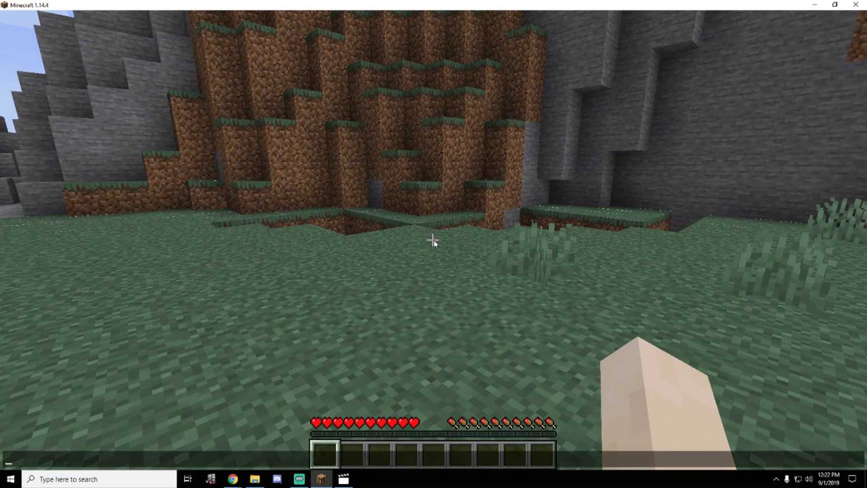
pyautogui.hotkey('ctrl', 'v')
pyautogui.press('Escape')
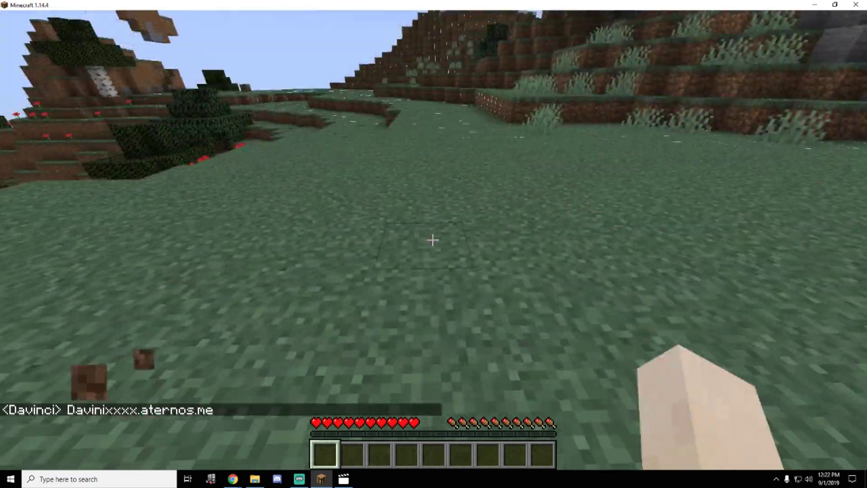